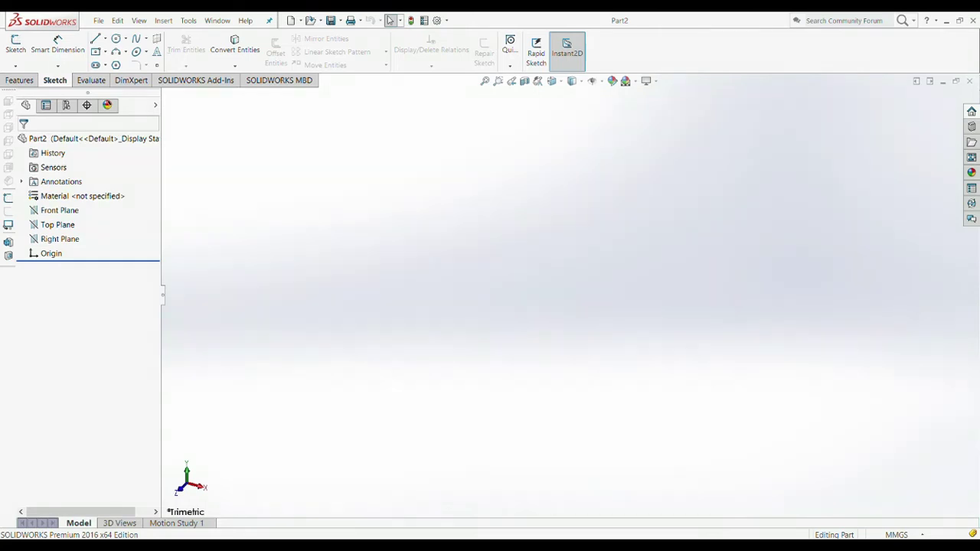
# Sketch on the Front Plane: vertical axis, 15 mm horizontal base line and short base edge.
pyautogui.click(58, 210)
pyautogui.click(95, 38)
pyautogui.click(569, 209)
pyautogui.click(569, 295)
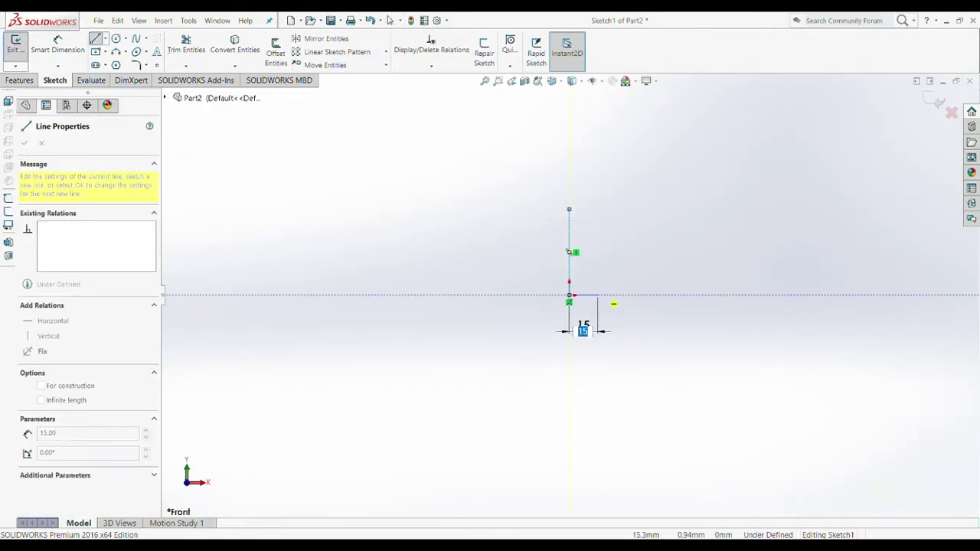
pyautogui.click(598, 295)
pyautogui.scroll(-2, 610, 263)
pyautogui.click(585, 320)
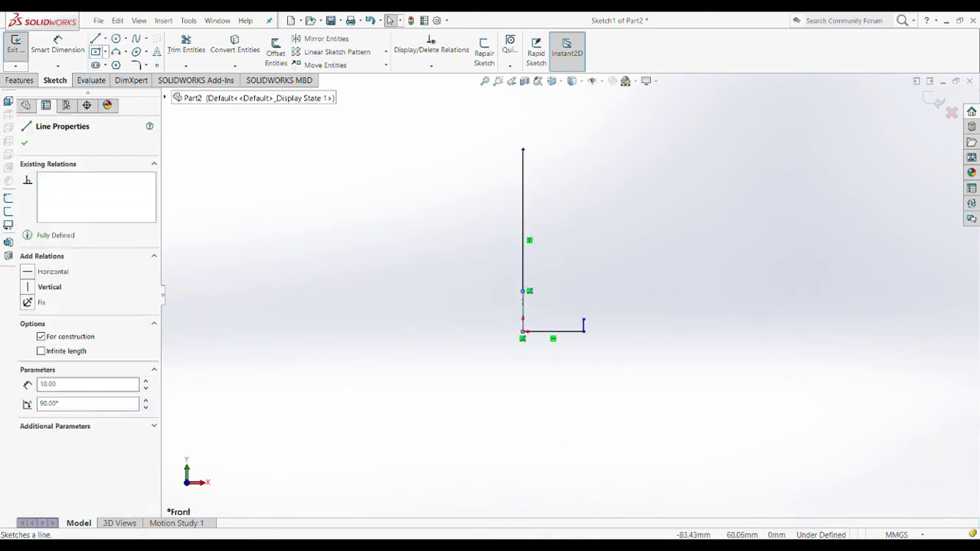
# Add lower and upper horizontal construction guide lines running from the axis.
pyautogui.click(562, 291)
pyautogui.click(523, 230)
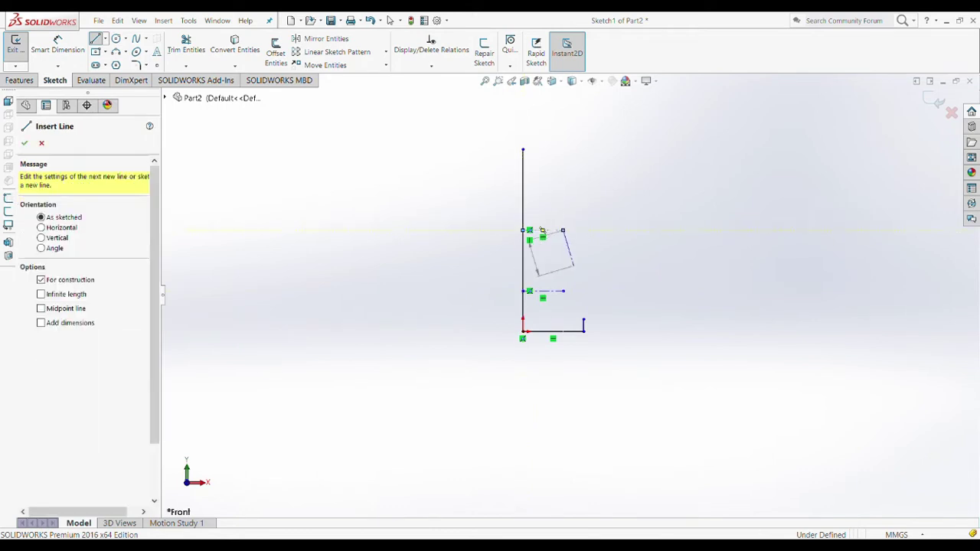
pyautogui.click(543, 269)
pyautogui.press('Escape')
pyautogui.press('l')
pyautogui.scroll(1, 503, 201)
pyautogui.click(503, 200)
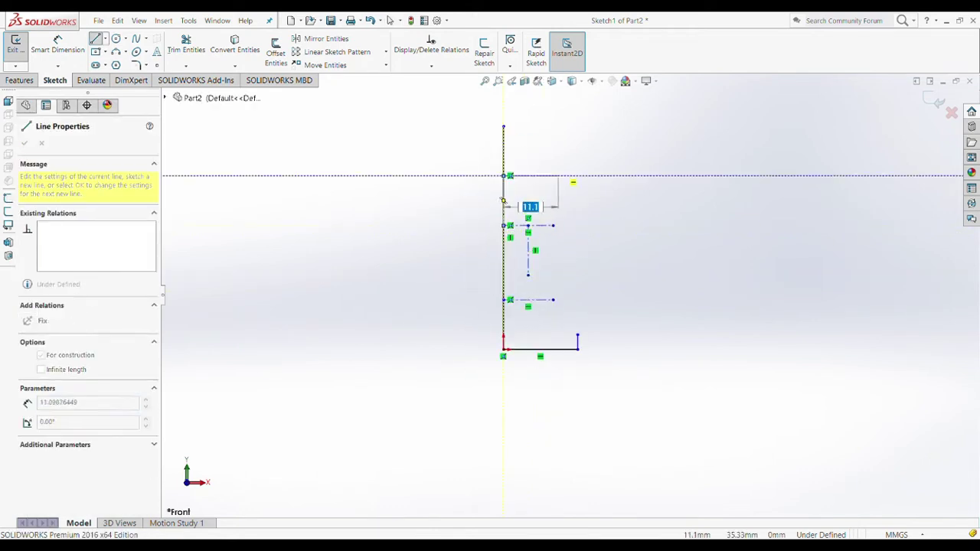
pyautogui.click(553, 176)
pyautogui.press('Escape')
# Draw the curved base flank and a spline body up to the top guide line.
pyautogui.click(136, 38)
pyautogui.click(553, 300)
pyautogui.doubleClick(577, 334)
pyautogui.press('l')
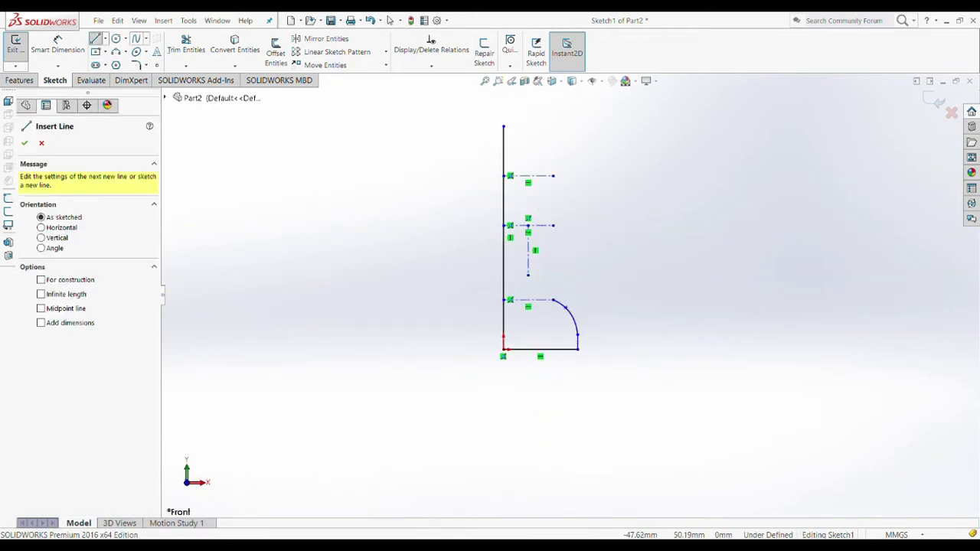
pyautogui.click(136, 38)
pyautogui.click(553, 300)
pyautogui.click(533, 262)
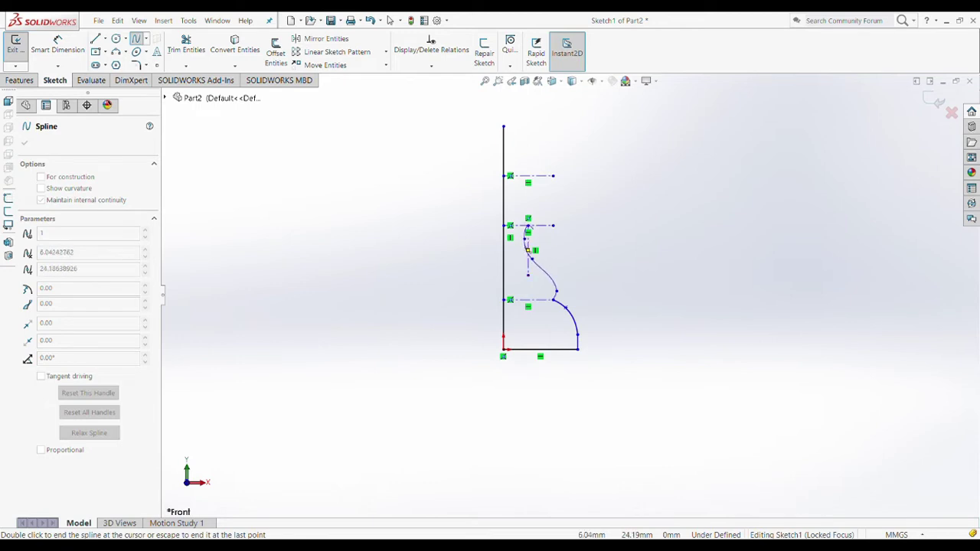
pyautogui.doubleClick(528, 226)
pyautogui.press('Escape')
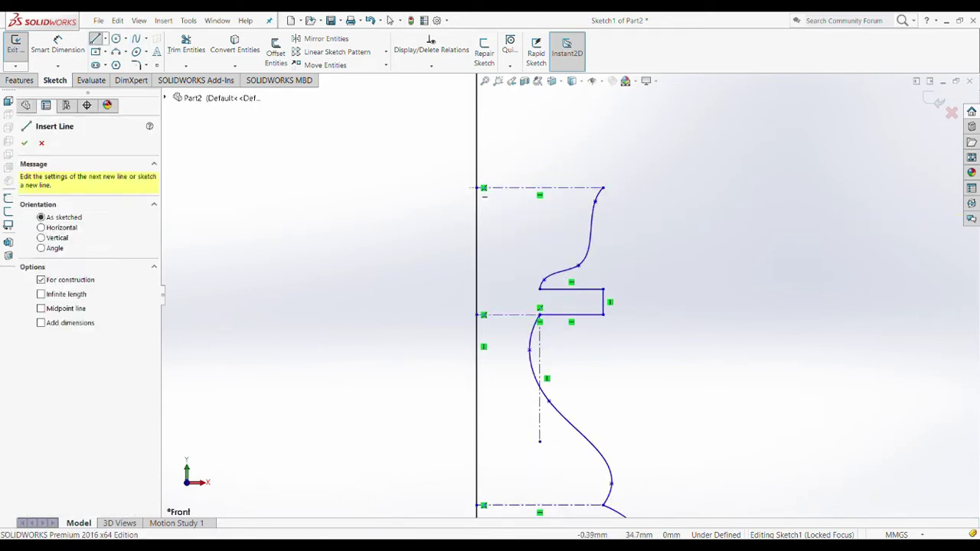
# Add a short construction line on the axis and a circle centred on it near the top.
pyautogui.doubleClick(477, 213)
pyautogui.press('Escape')
pyautogui.click(115, 39)
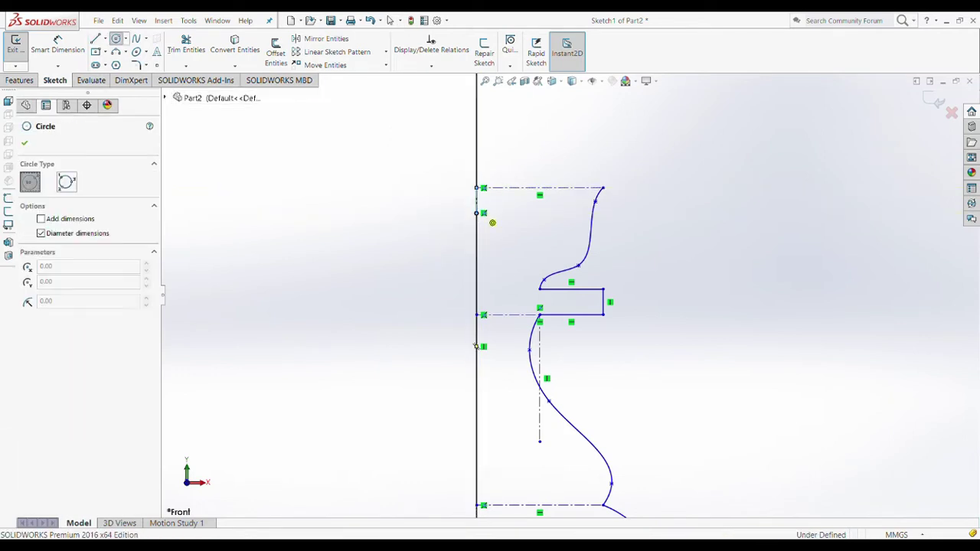
pyautogui.moveTo(476, 213); pyautogui.dragTo(502, 213)
pyautogui.press('Escape')
pyautogui.press('l')
pyautogui.click(477, 213)
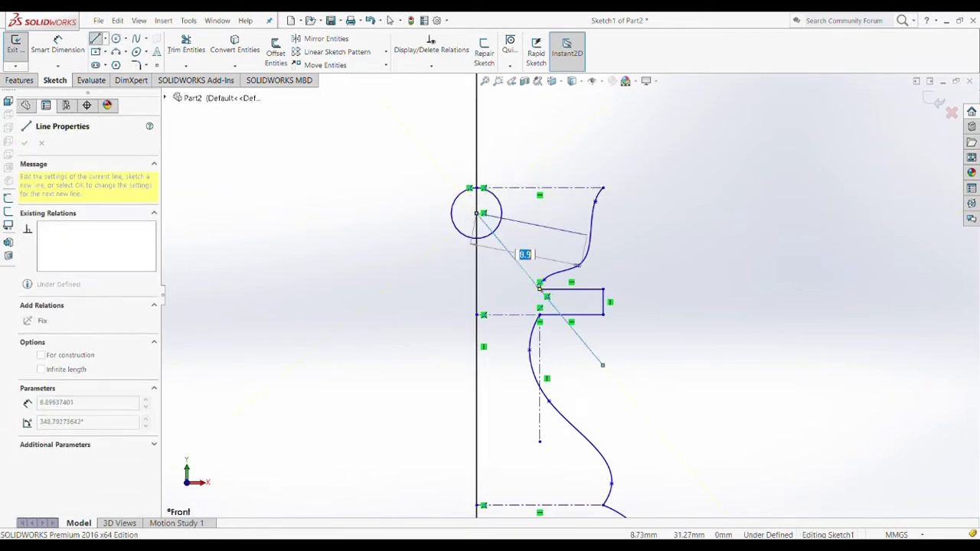
pyautogui.press('Escape')
# Draw a spline from the top guide line reaching the top circle.
pyautogui.click(570, 187)
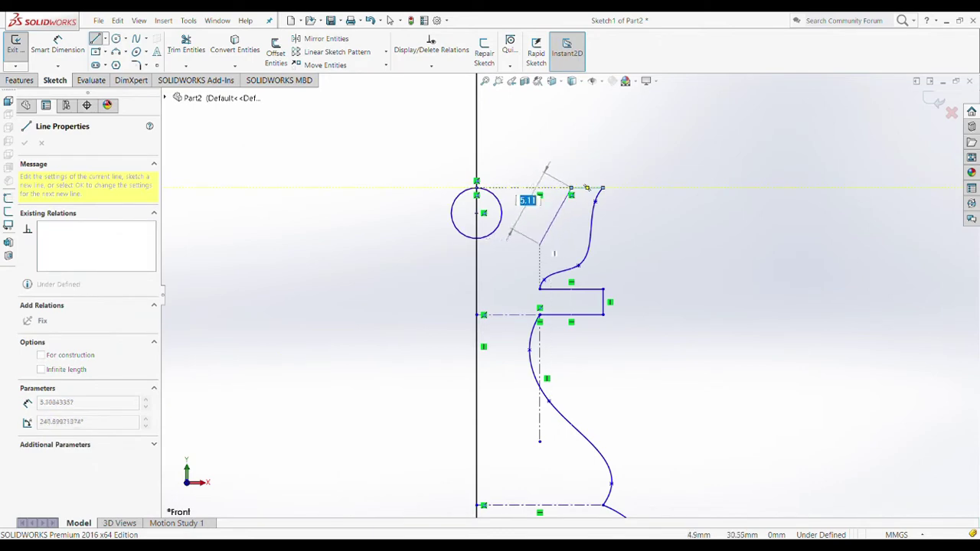
pyautogui.press('Escape')
pyautogui.click(540, 260)
pyautogui.press('l')
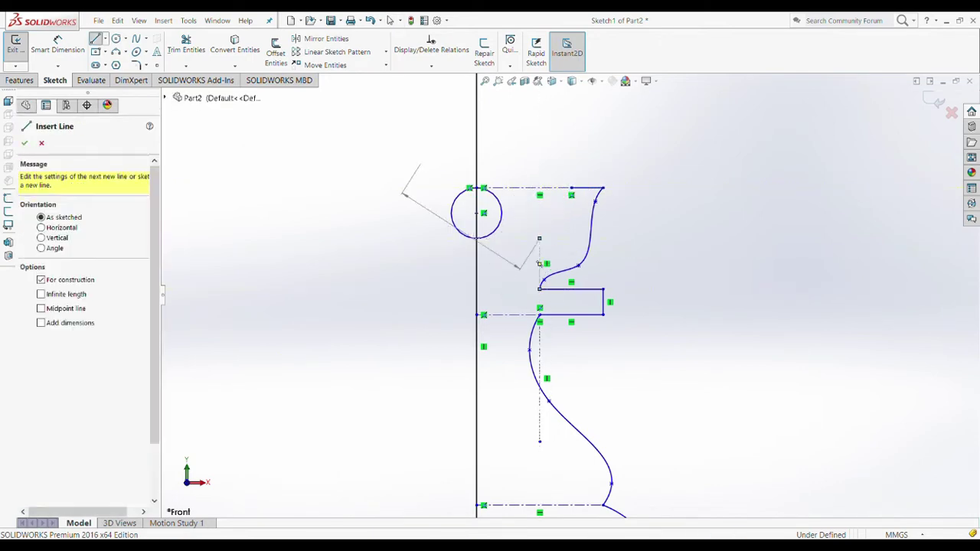
pyautogui.press('s')
pyautogui.click(571, 188)
pyautogui.click(540, 241)
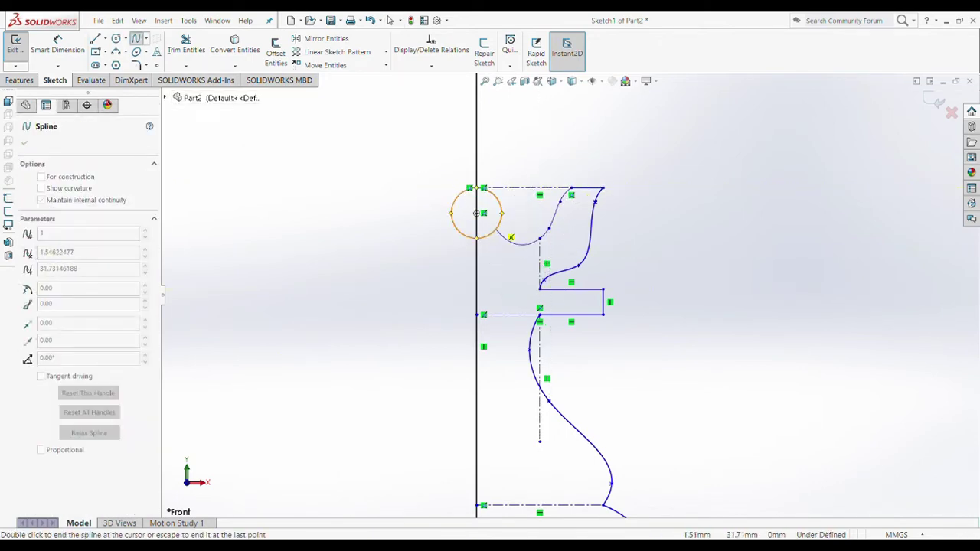
pyautogui.click(186, 46)
pyautogui.scroll(2, 582, 307)
# Draw a smaller crown circle on the axis and trim away its unneeded parts.
pyautogui.click(390, 20)
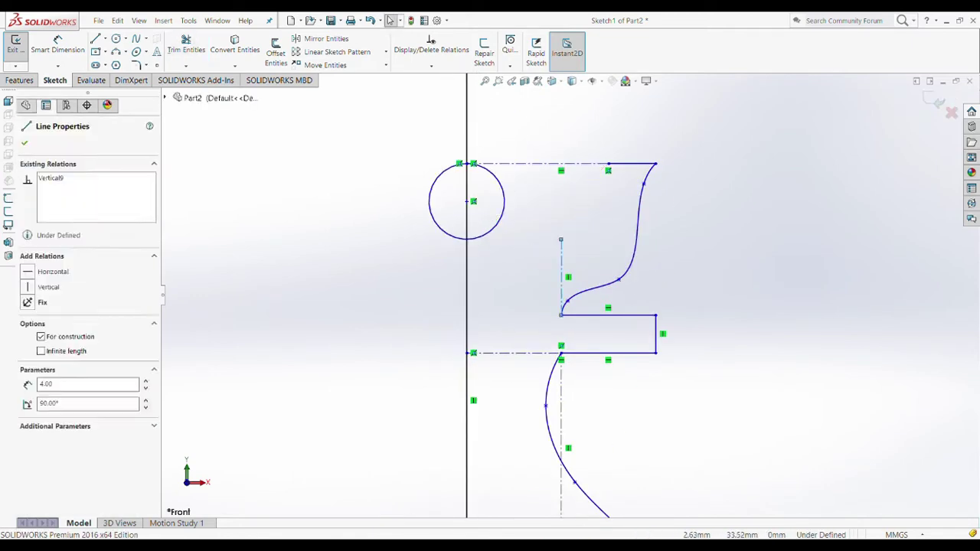
pyautogui.click(115, 38)
pyautogui.click(466, 163)
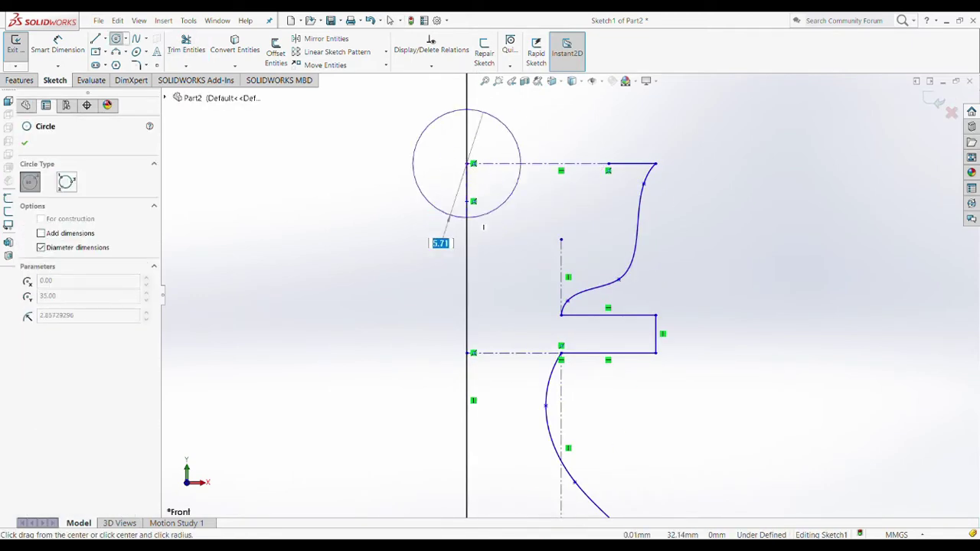
pyautogui.click(466, 200)
pyautogui.press('Escape')
pyautogui.press('s')
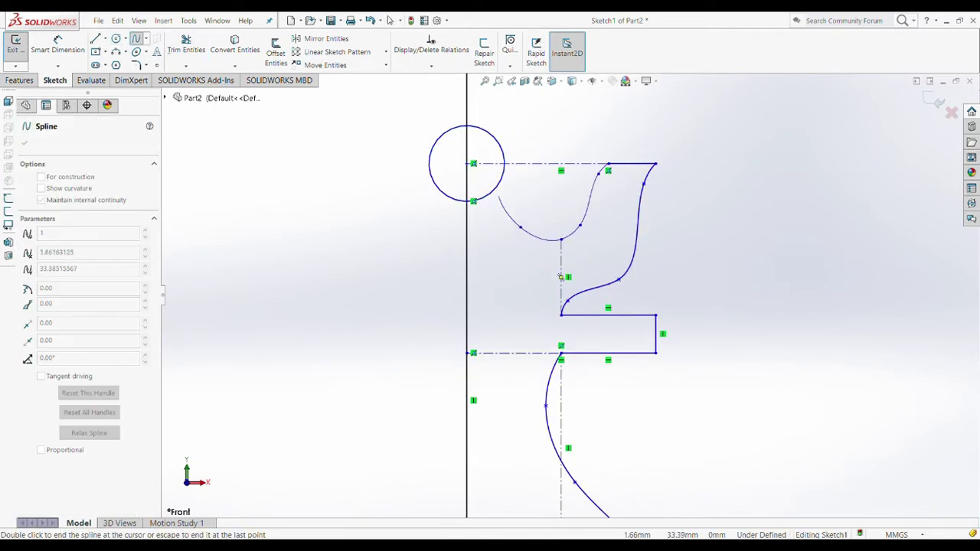
pyautogui.click(186, 46)
pyautogui.click(433, 176)
# Revolve the profile around the vertical axis into a solid.
pyautogui.scroll(3, 536, 230)
pyautogui.scroll(-3, 536, 230)
pyautogui.click(95, 38)
pyautogui.click(621, 291)
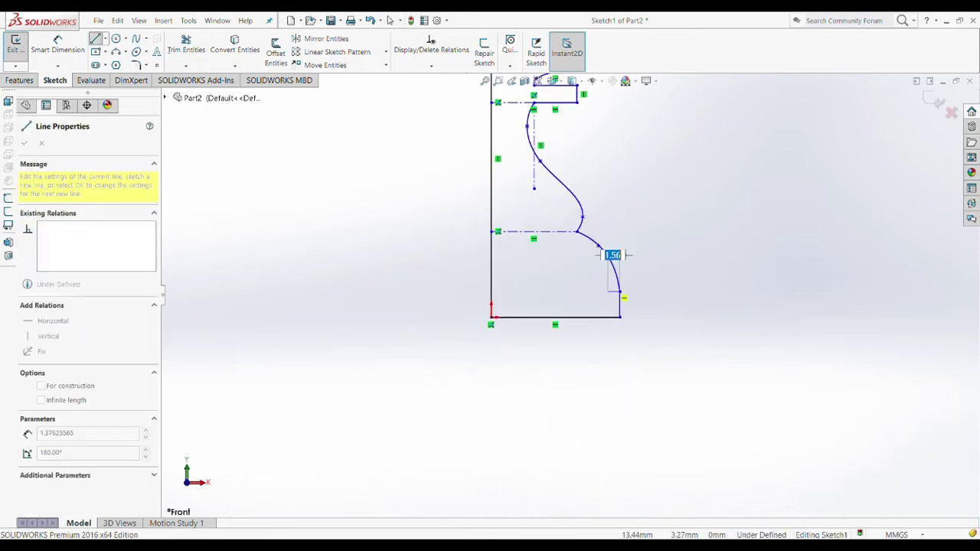
pyautogui.press('Escape')
pyautogui.click(21, 80)
pyautogui.click(57, 50)
pyautogui.click(26, 142)
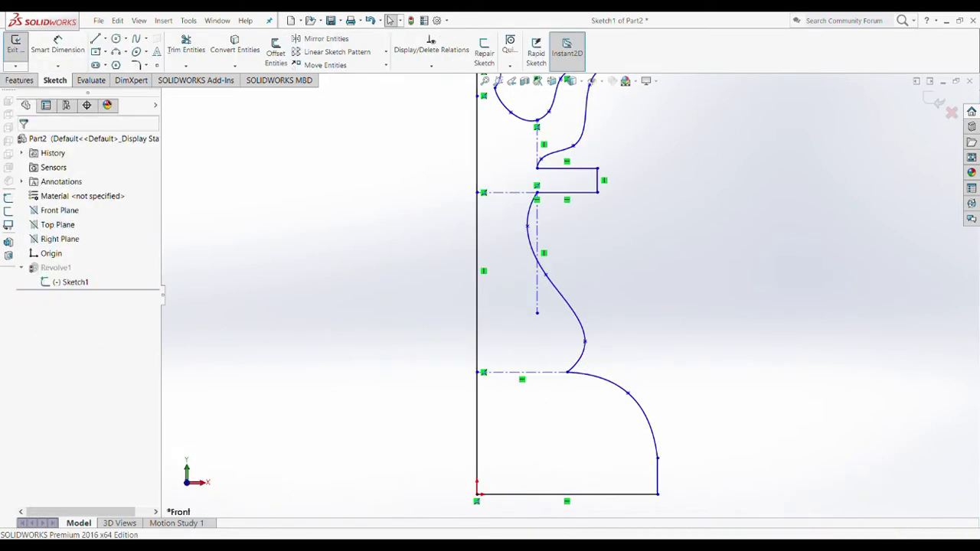
# Rework the base with a 10 mm flat bottom line and a curved flank spline.
pyautogui.hotkey('ctrl', 'z')
pyautogui.hotkey('ctrl', 'z')
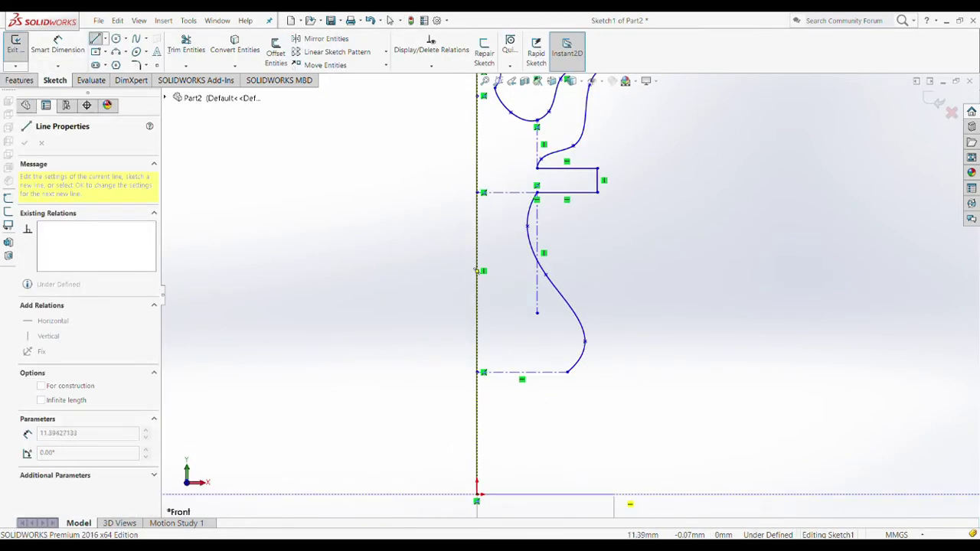
pyautogui.click(597, 494)
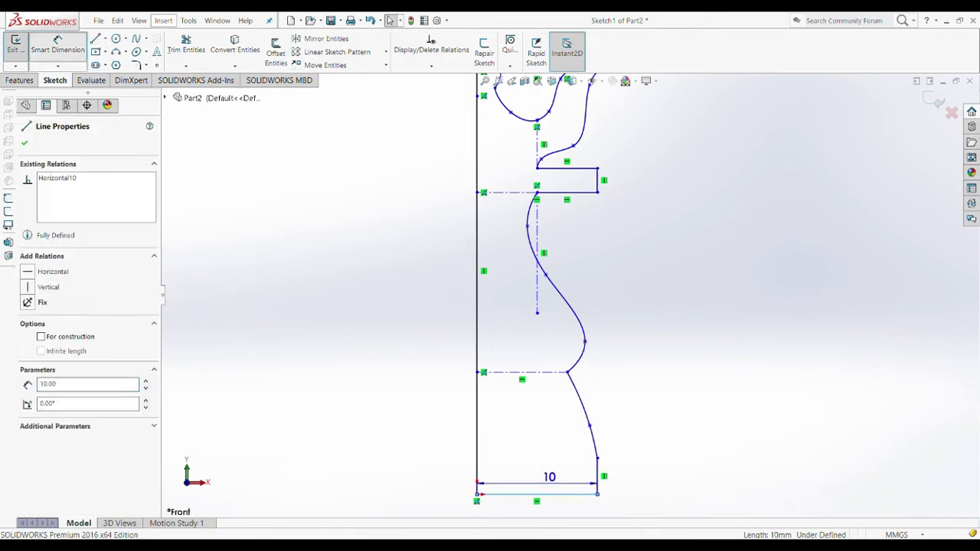
pyautogui.press('Escape')
pyautogui.hotkey('ctrl', 'z')
pyautogui.hotkey('ctrl', 'z')
pyautogui.hotkey('ctrl', 'z')
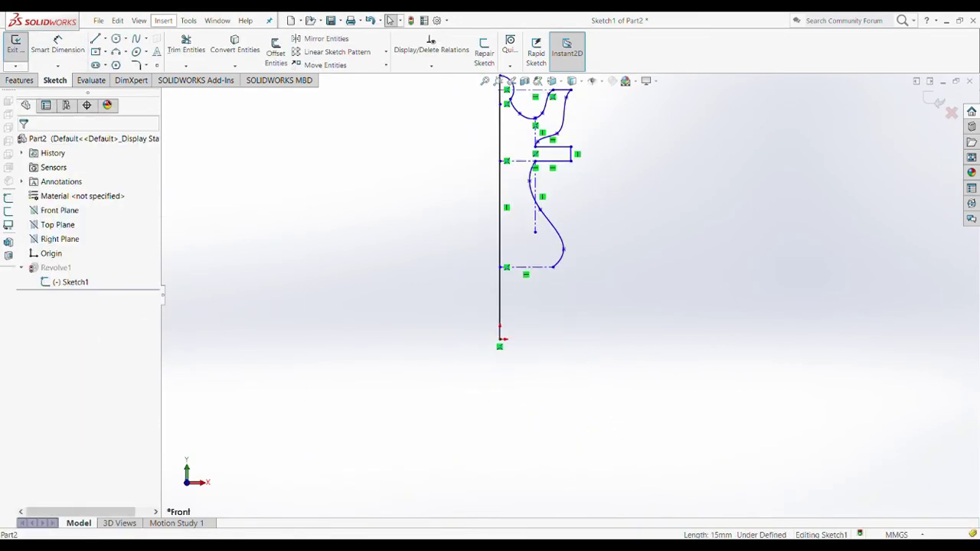
pyautogui.press('l')
pyautogui.click(500, 339)
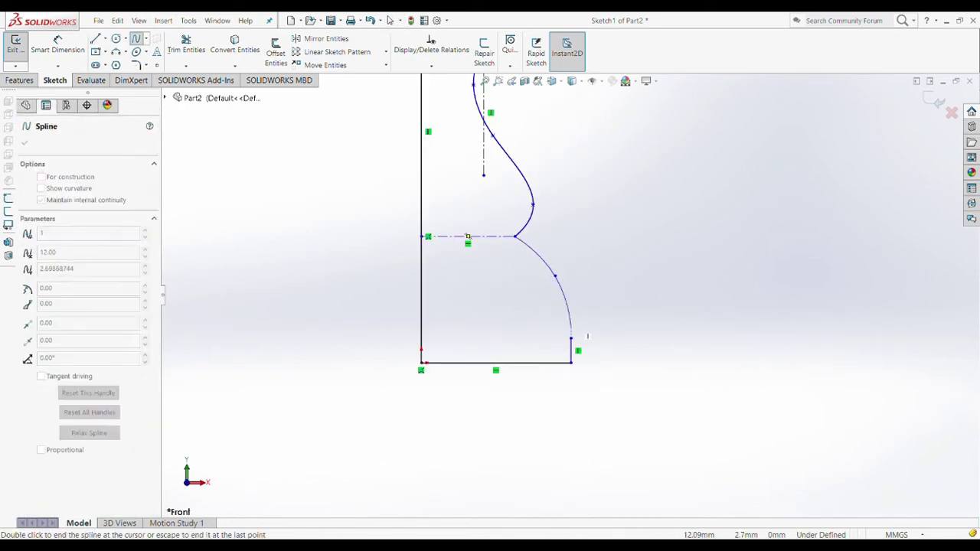
pyautogui.press('Escape')
# Start a sketch on the rook's top ring face with a centre-to-edge construction line.
pyautogui.click(531, 203)
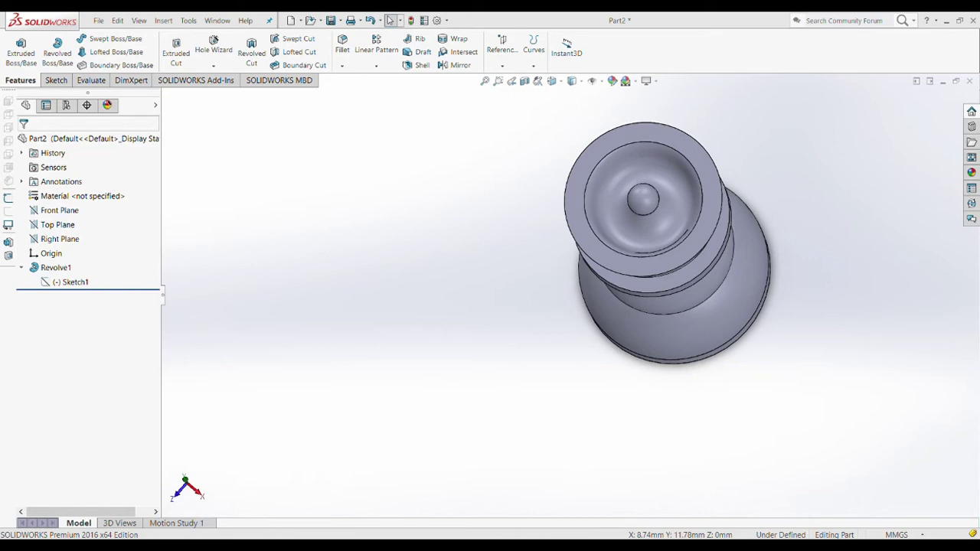
pyautogui.click(622, 260)
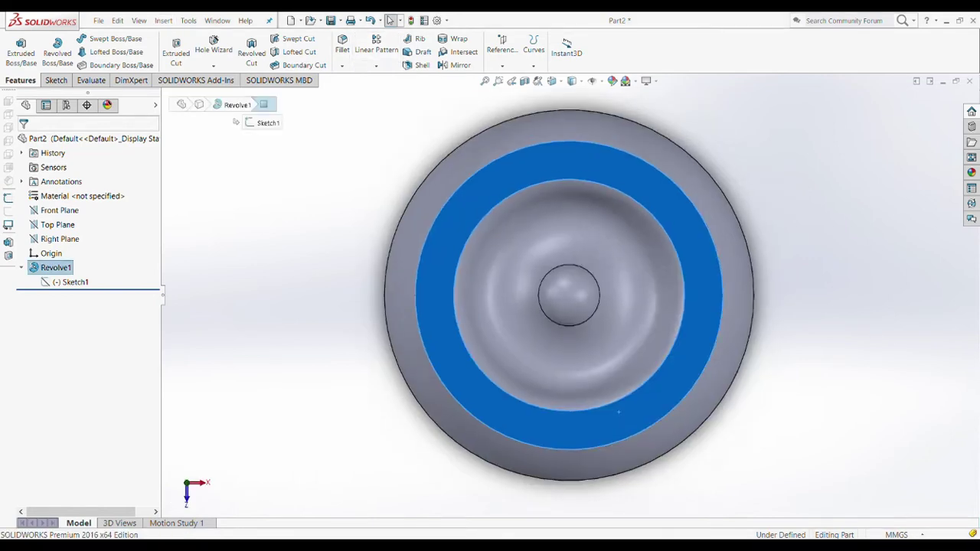
pyautogui.press('l')
pyautogui.click(569, 295)
pyautogui.click(569, 142)
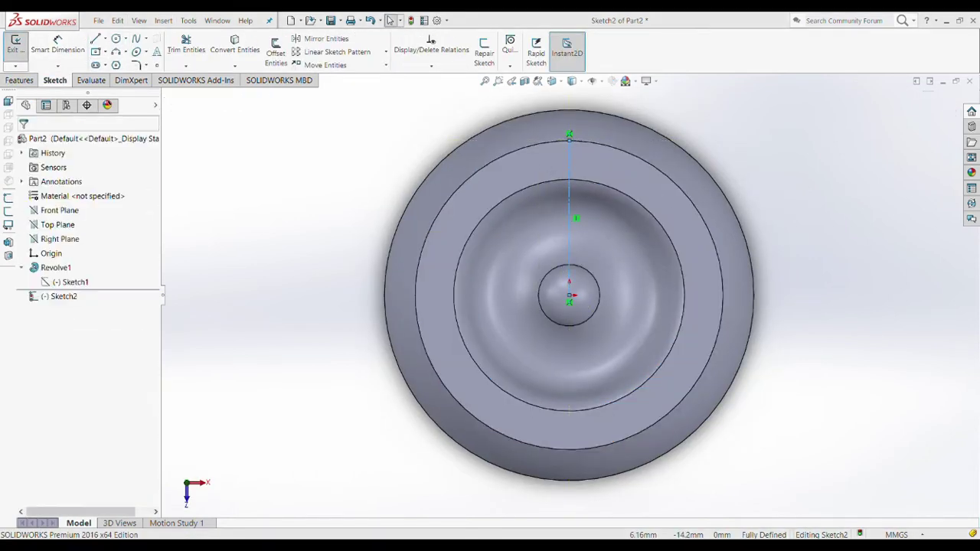
pyautogui.press('c')
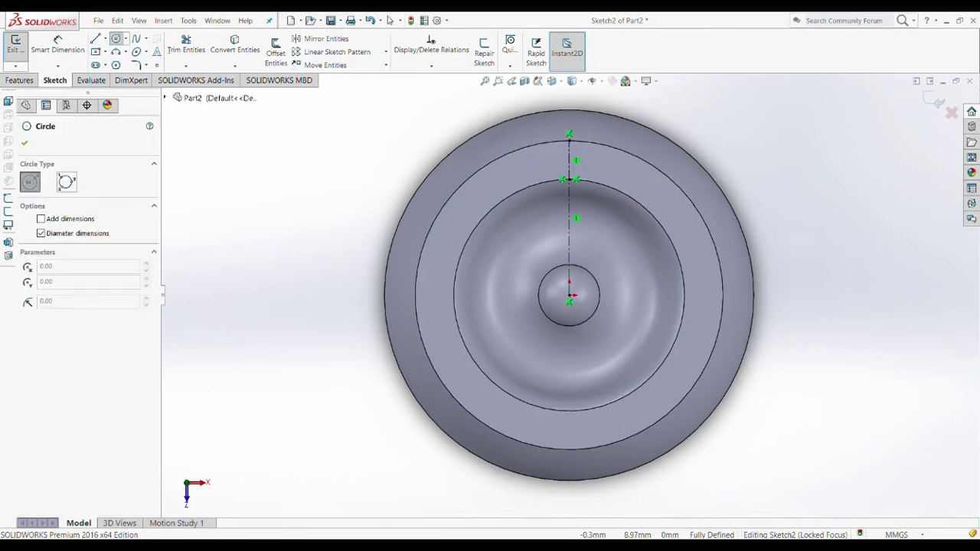
pyautogui.click(96, 52)
pyautogui.press('Escape')
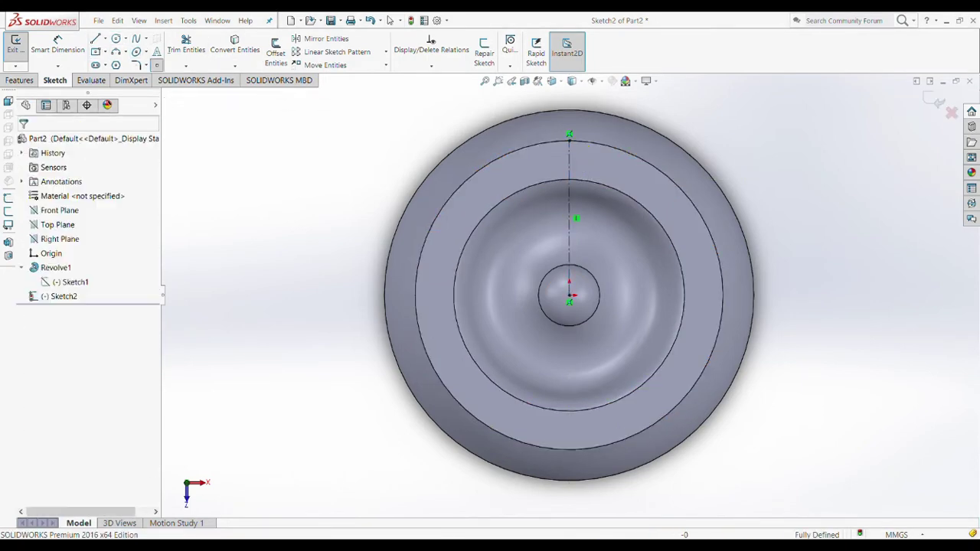
# Replace the old construction line with a vertical line from the centre past the rim.
pyautogui.click(569, 230)
pyautogui.press('Delete')
pyautogui.press('l')
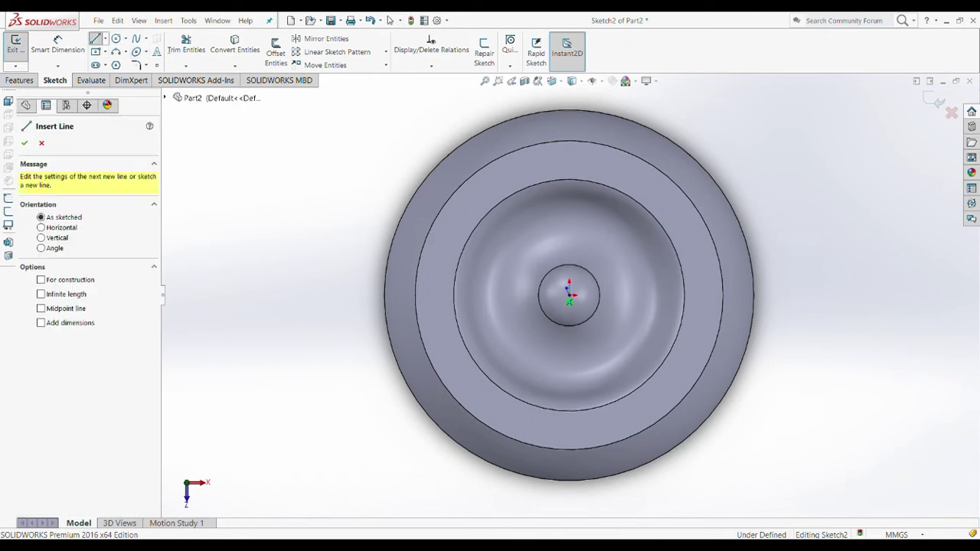
pyautogui.moveTo(569, 295); pyautogui.dragTo(569, 102)
pyautogui.press('Escape')
pyautogui.press('c')
pyautogui.press('Escape')
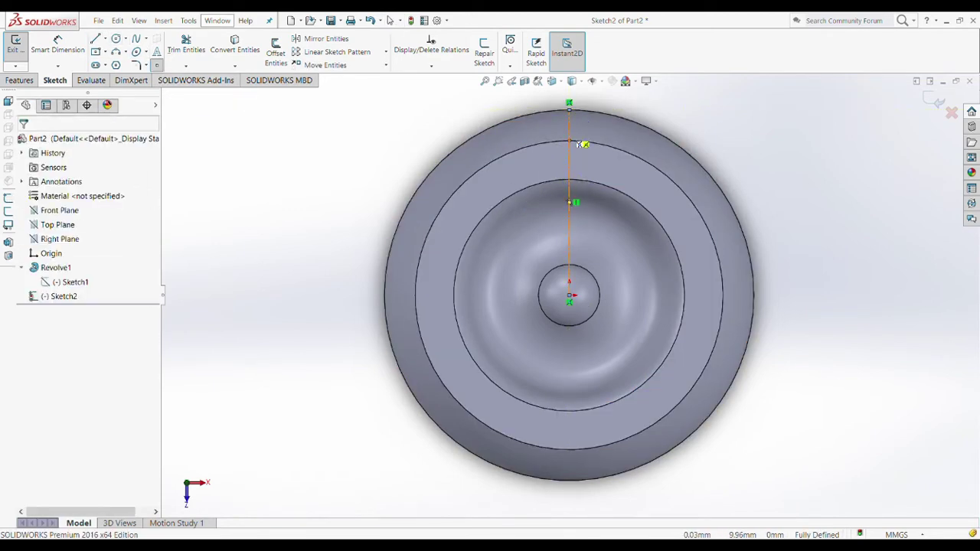
# Draw an ellipse on the vertical line and circularly pattern it to 8 instances.
pyautogui.click(569, 142)
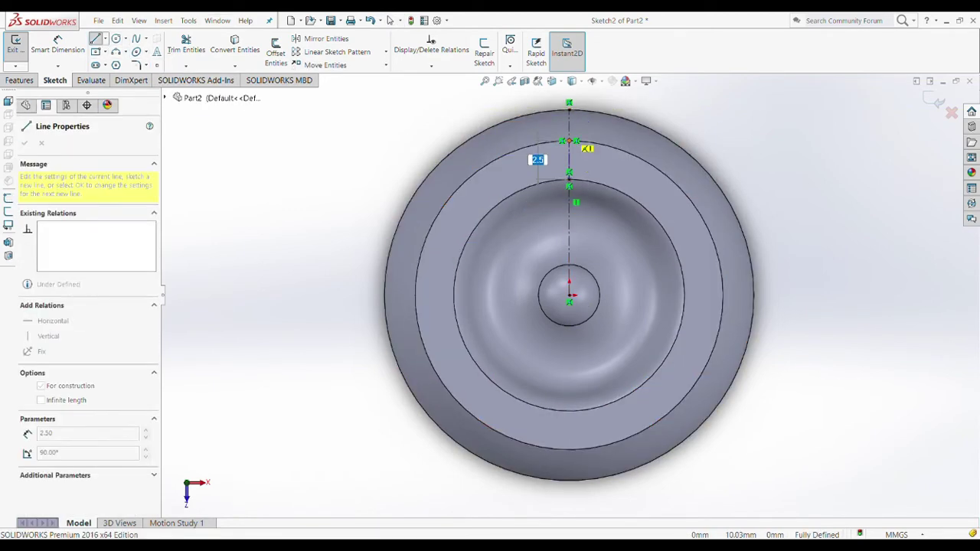
pyautogui.click(569, 159)
pyautogui.click(569, 202)
pyautogui.click(592, 159)
pyautogui.click(337, 51)
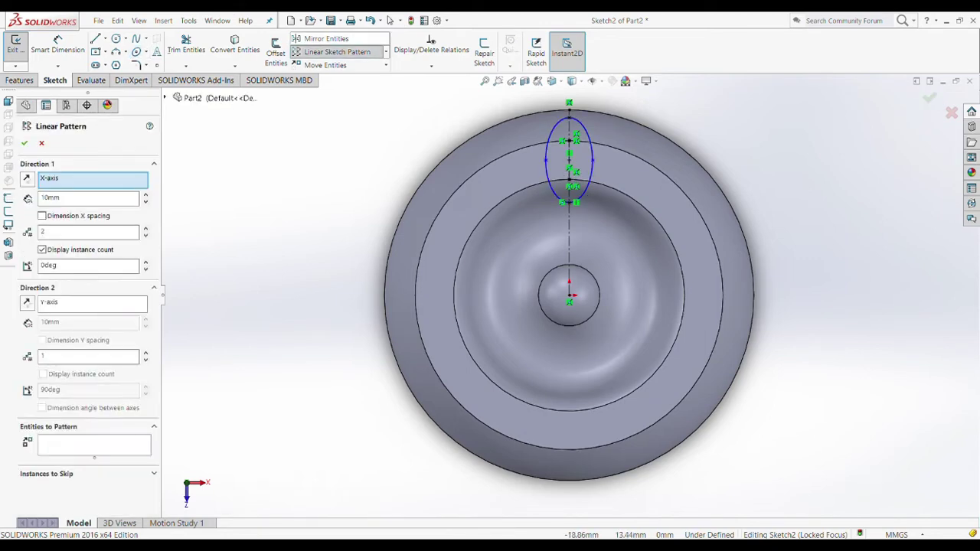
pyautogui.click(385, 51)
pyautogui.click(345, 65)
pyautogui.write('8')
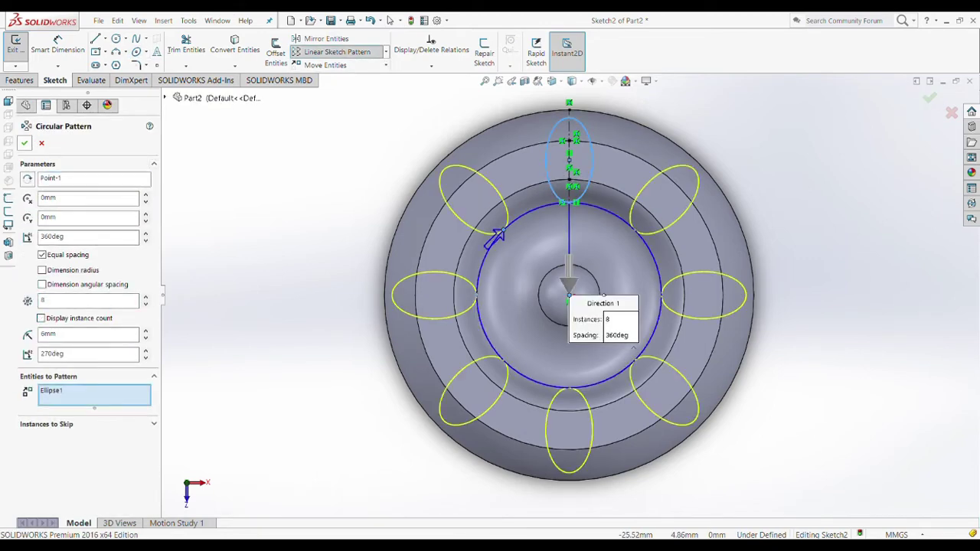
pyautogui.click(25, 143)
# Extruded-cut the eight ellipses Blind 7 mm into the crown.
pyautogui.click(20, 80)
pyautogui.click(176, 51)
pyautogui.doubleClick(54, 260)
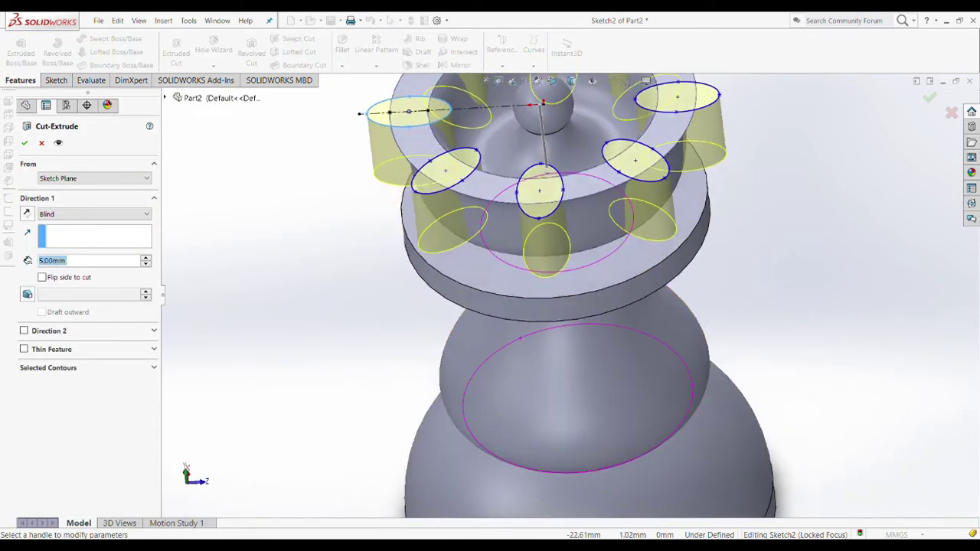
pyautogui.moveTo(536, 306)
pyautogui.mouseDown(button='middle')
pyautogui.moveTo(628, 291)
pyautogui.moveTo(598, 230)
pyautogui.mouseUp(button='middle')
pyautogui.write('7')
pyautogui.press('Return')
# Add a 6° draft to Cut-Extrude1 and show the rook in isometric view.
pyautogui.click(62, 296)
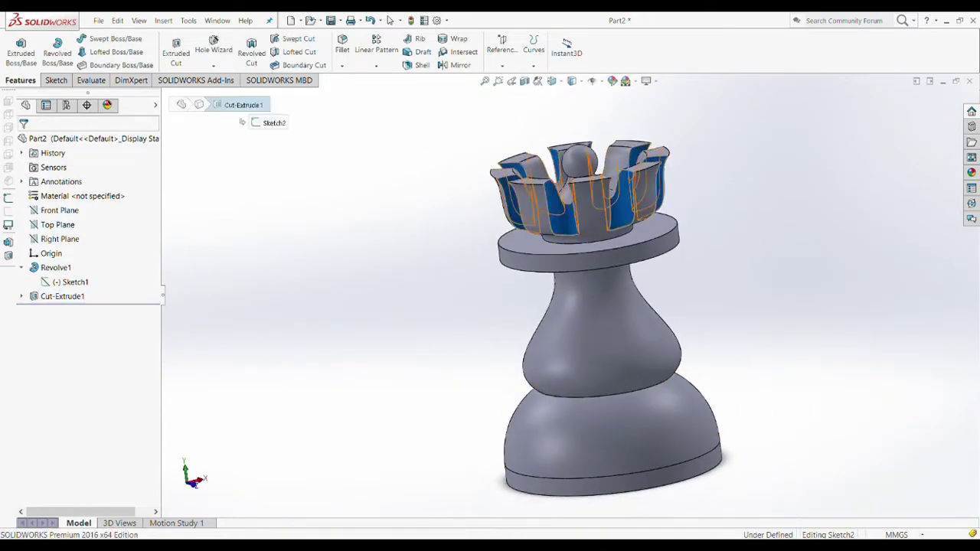
pyautogui.scroll(3, 536, 230)
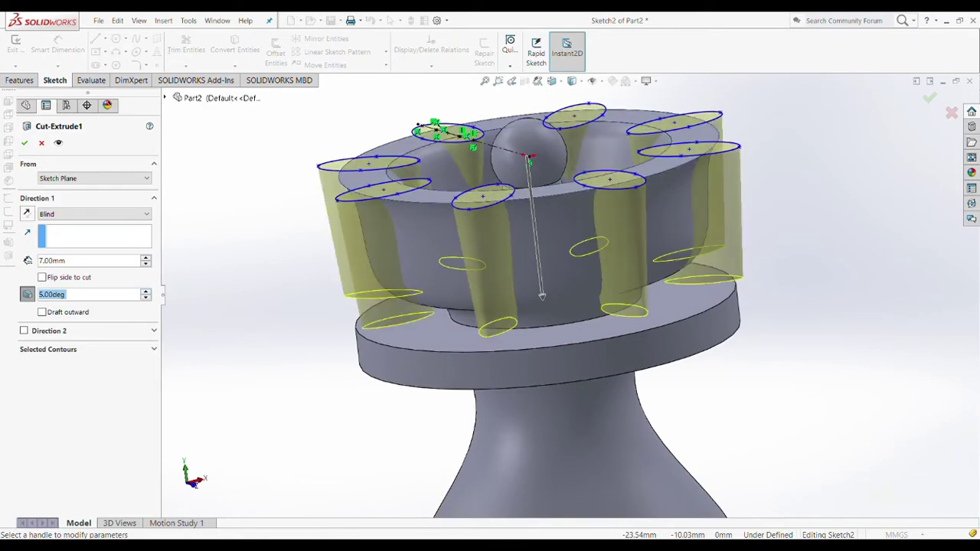
pyautogui.press('Return')
pyautogui.hotkey('ctrl', '7')
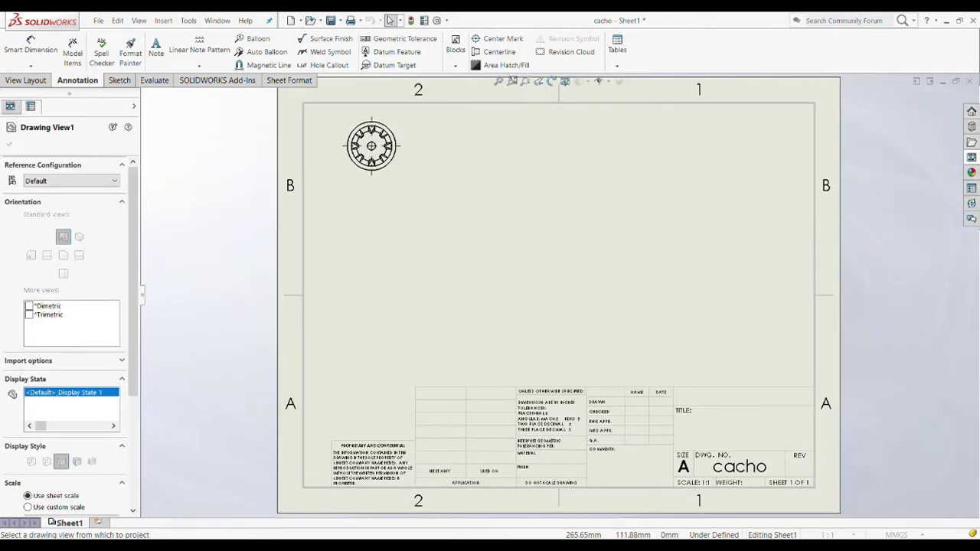
# Place the Left view, projected top and bottom views, and a Trimetric view on the sheet.
pyautogui.moveTo(898, 314); pyautogui.dragTo(562, 237)
pyautogui.click(563, 149)
pyautogui.click(562, 341)
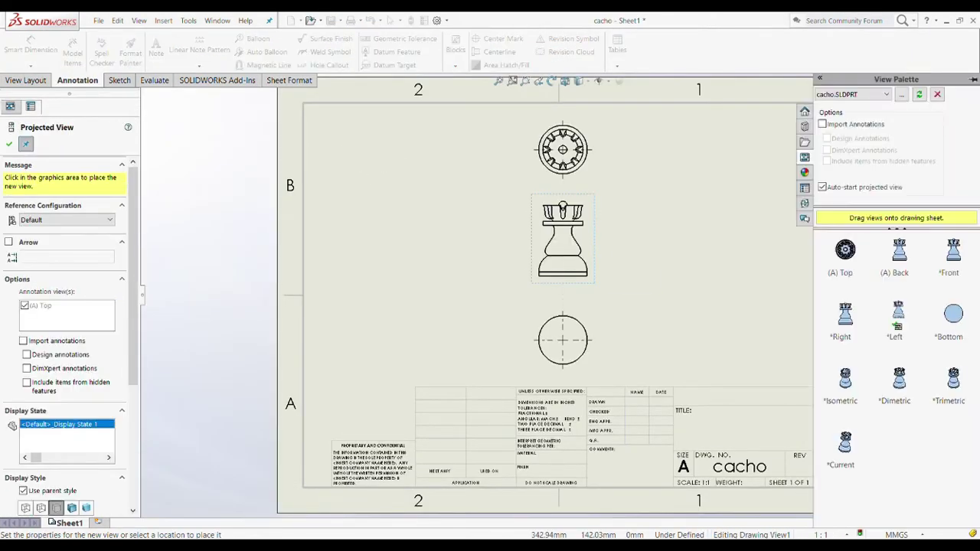
pyautogui.press('Escape')
pyautogui.moveTo(949, 379); pyautogui.dragTo(678, 237)
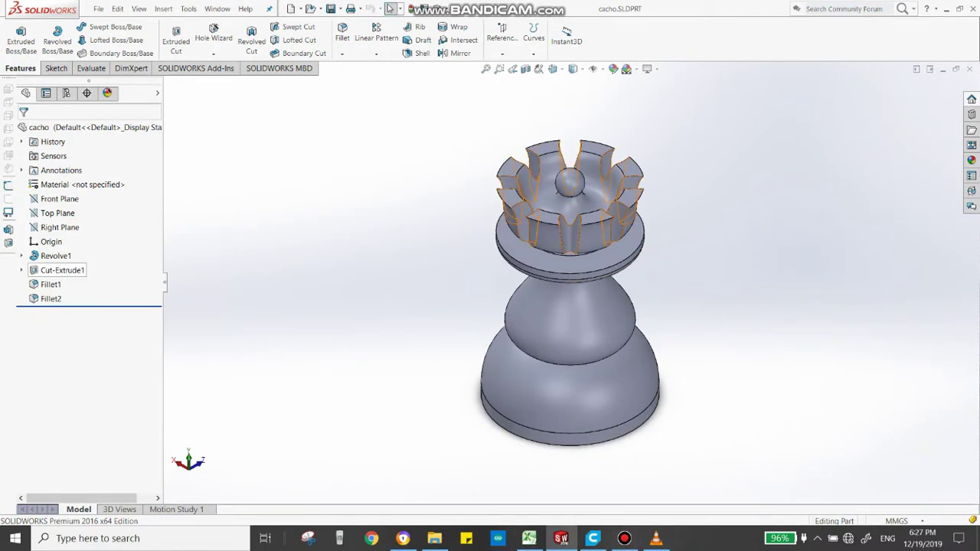
# Expand Revolve1 in the feature tree and select Sketch1 for editing.
pyautogui.click(62, 271)
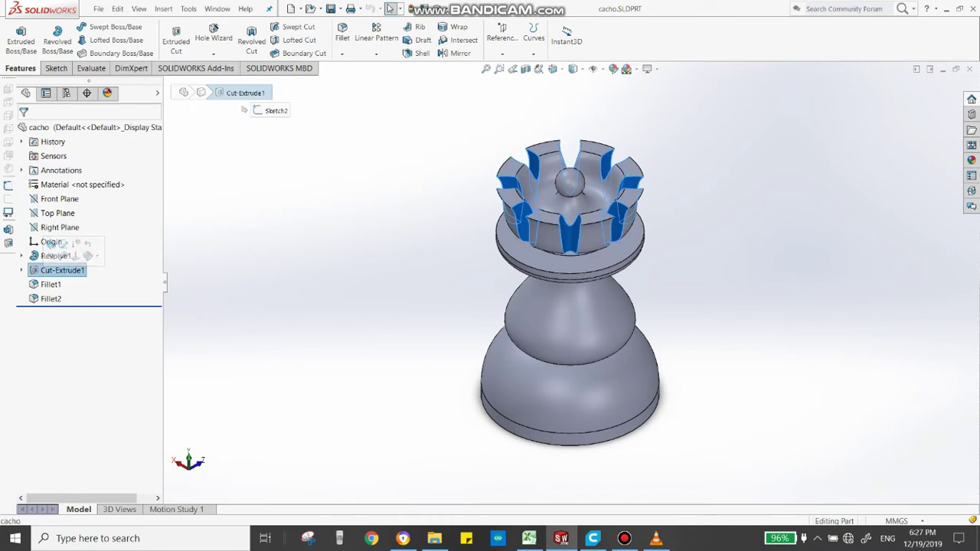
pyautogui.click(21, 256)
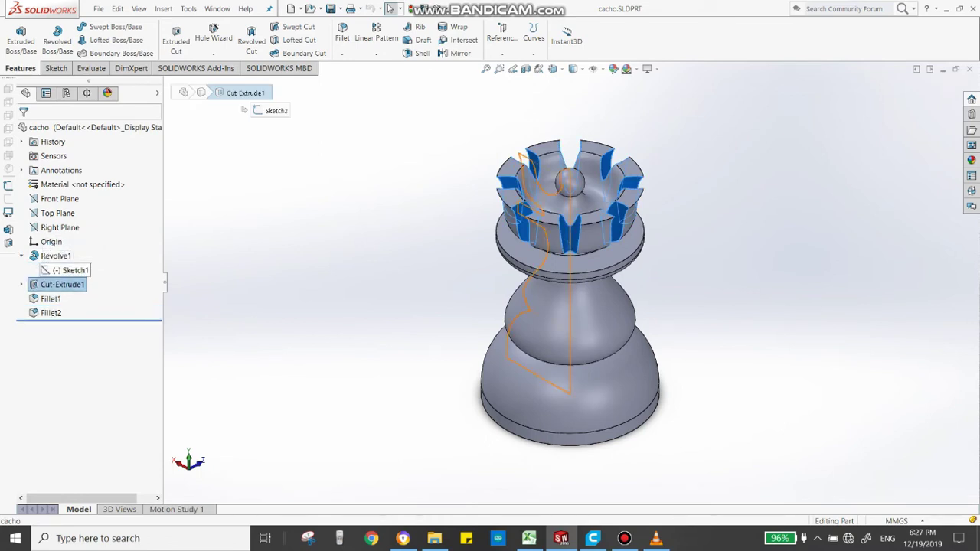
pyautogui.click(69, 270)
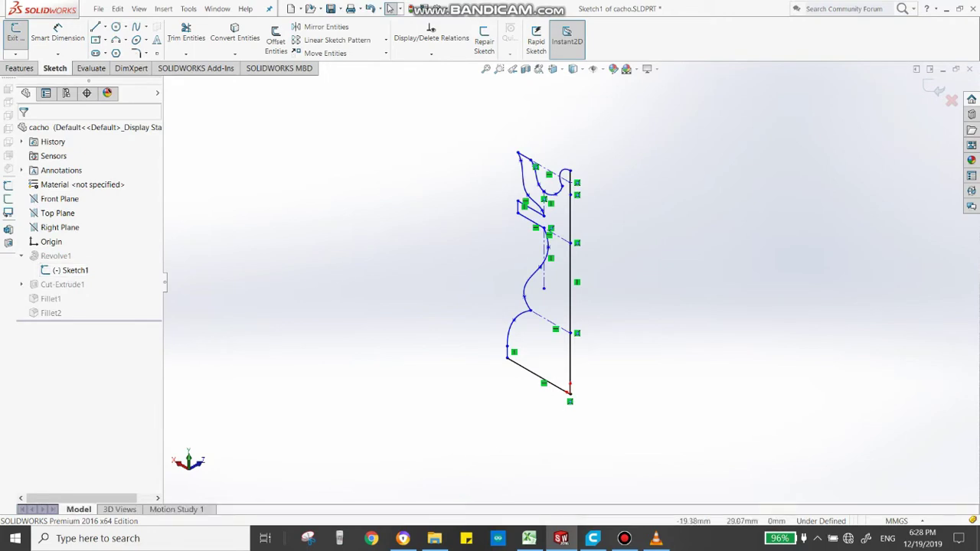
# Inspect the Sketch1 profile using the view selector and zoom in and out.
pyautogui.press('space')
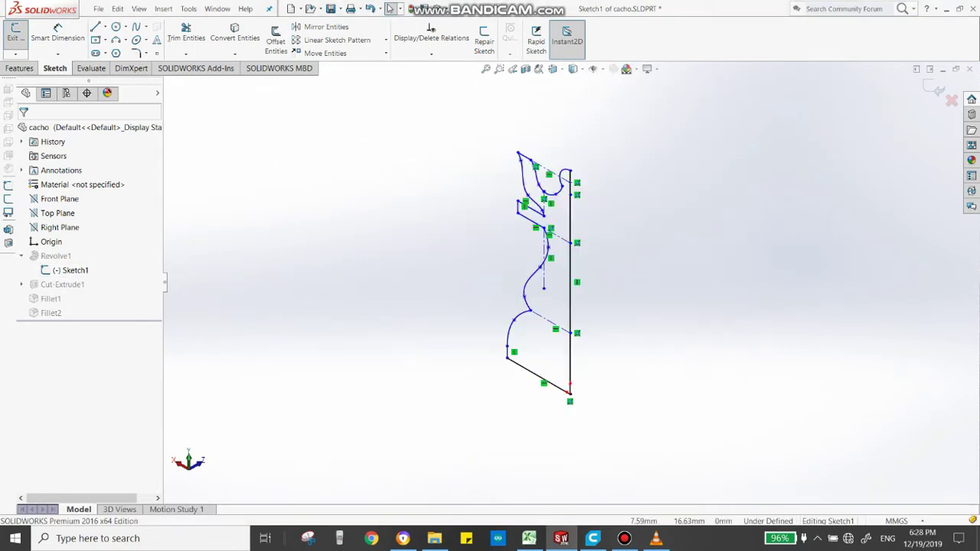
pyautogui.hotkey('shift', 'z')
pyautogui.press('z')
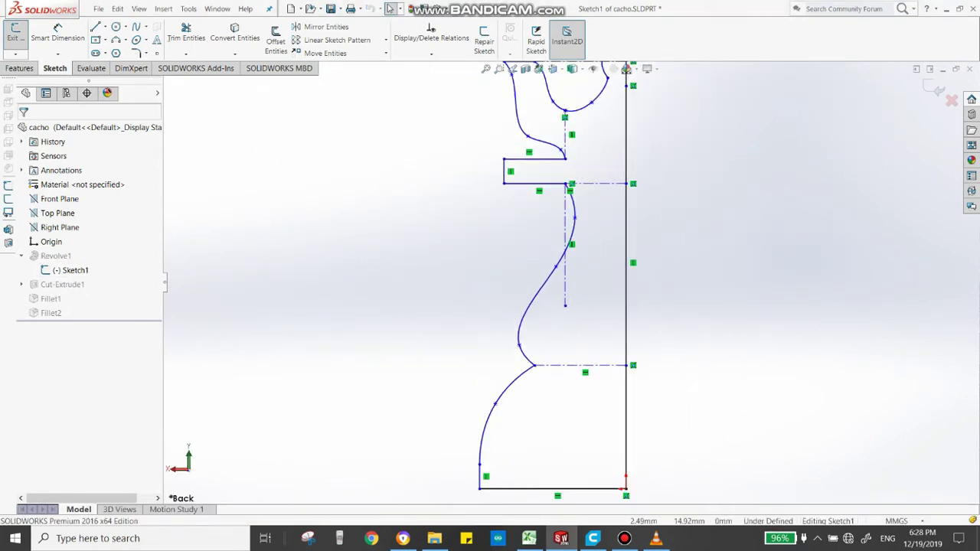
pyautogui.press('z')
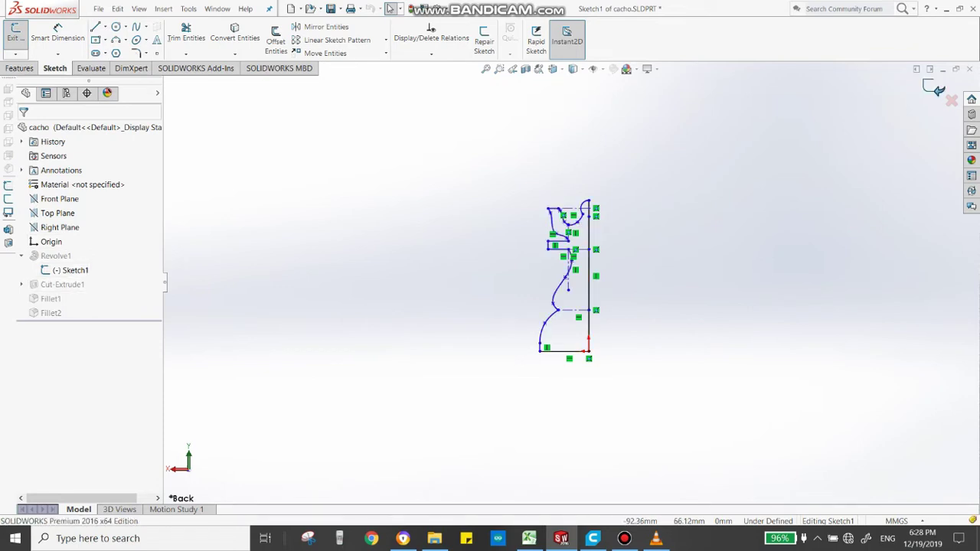
pyautogui.hotkey('ctrl', 'b')
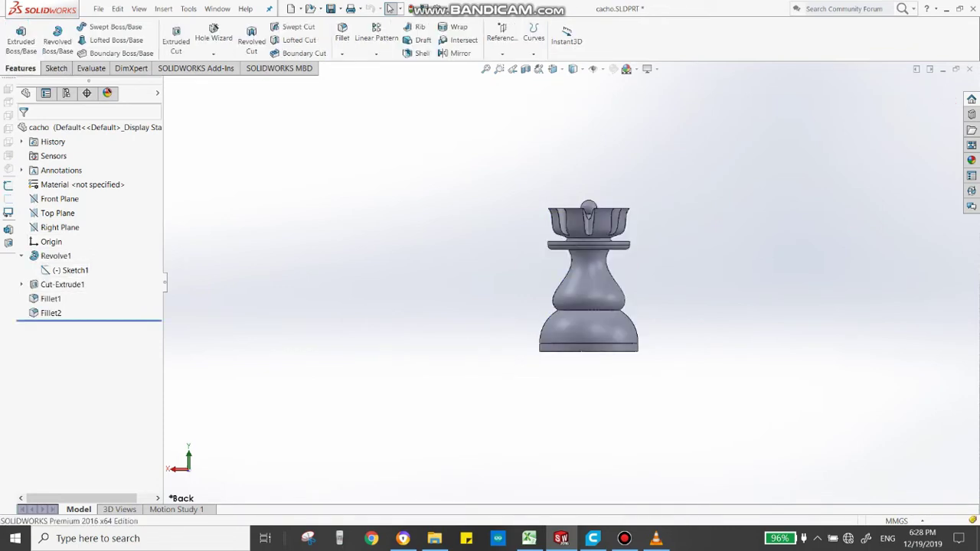
pyautogui.scroll(2, 589, 276)
pyautogui.scroll(-3, 582, 275)
pyautogui.scroll(-2, 536, 291)
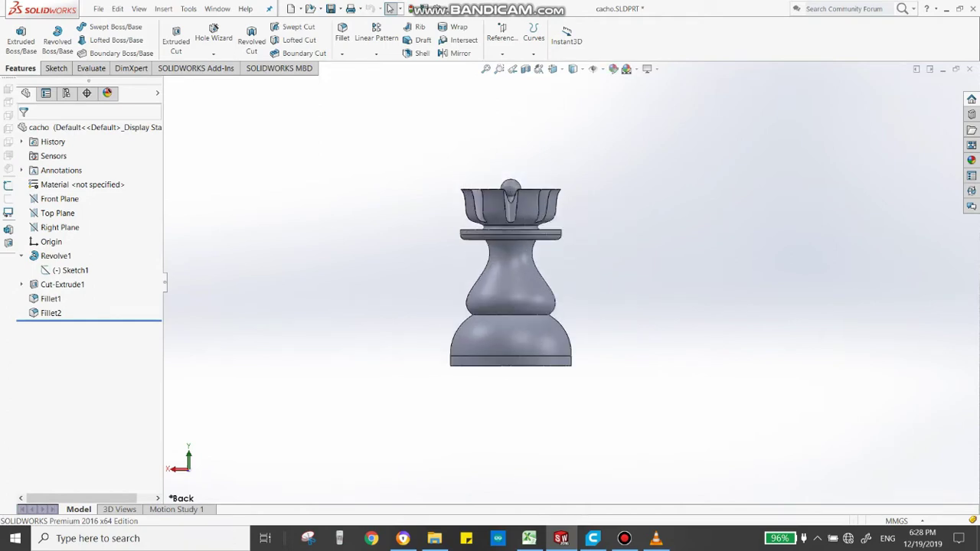
pyautogui.scroll(-3, 524, 329)
pyautogui.scroll(2, 570, 283)
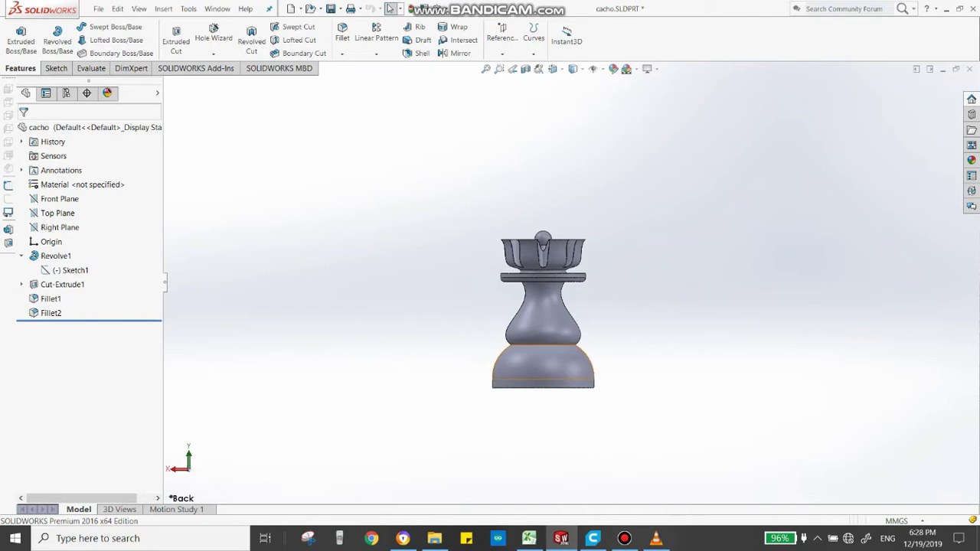
pyautogui.press('space')
pyautogui.click(560, 166)
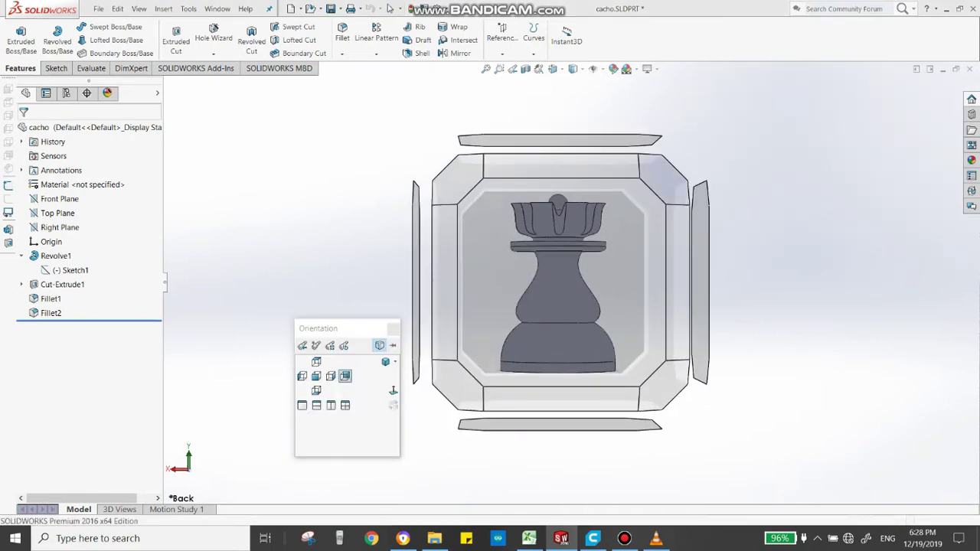
pyautogui.scroll(-5, 598, 122)
pyautogui.scroll(2, 506, 268)
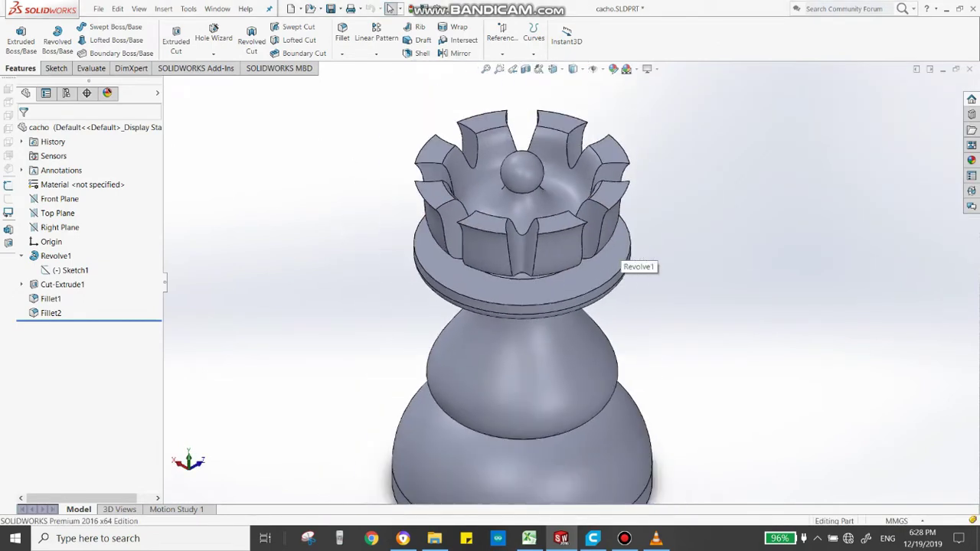
pyautogui.scroll(2, 505, 268)
pyautogui.scroll(-1, 505, 268)
pyautogui.scroll(-1, 506, 268)
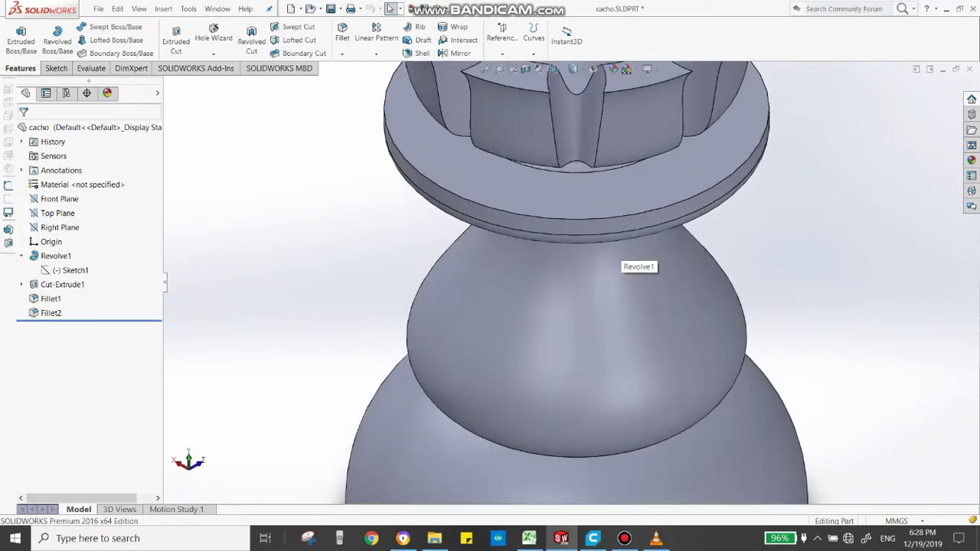
pyautogui.scroll(-3, 620, 260)
pyautogui.scroll(3, 621, 261)
# Switch to Ultimaker Cura to bring the UM3E_cacho rook onto the build plate.
pyautogui.hotkey('alt', 'Tab')
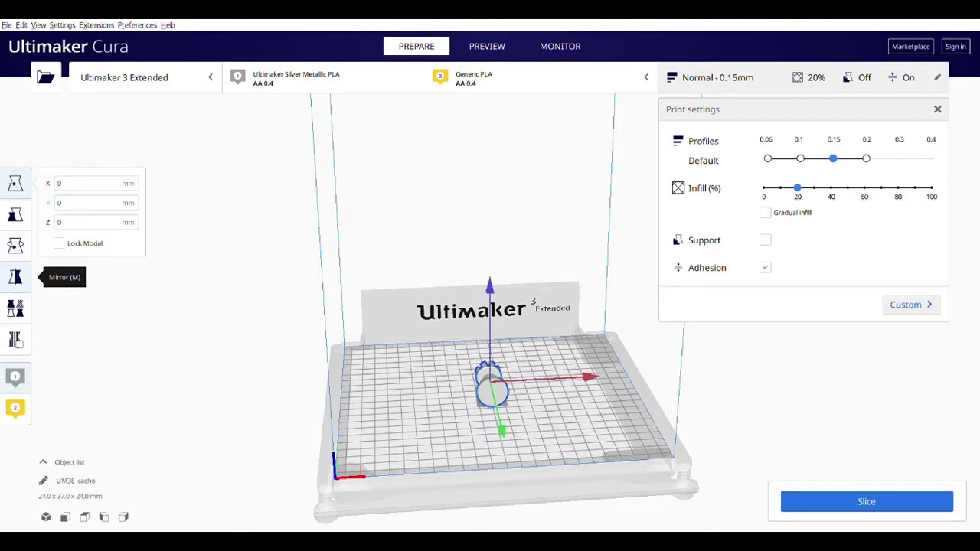
# Rotate the rook upright to 24.0 x 24.0 x 37.0 mm and deselect it.
pyautogui.click(16, 245)
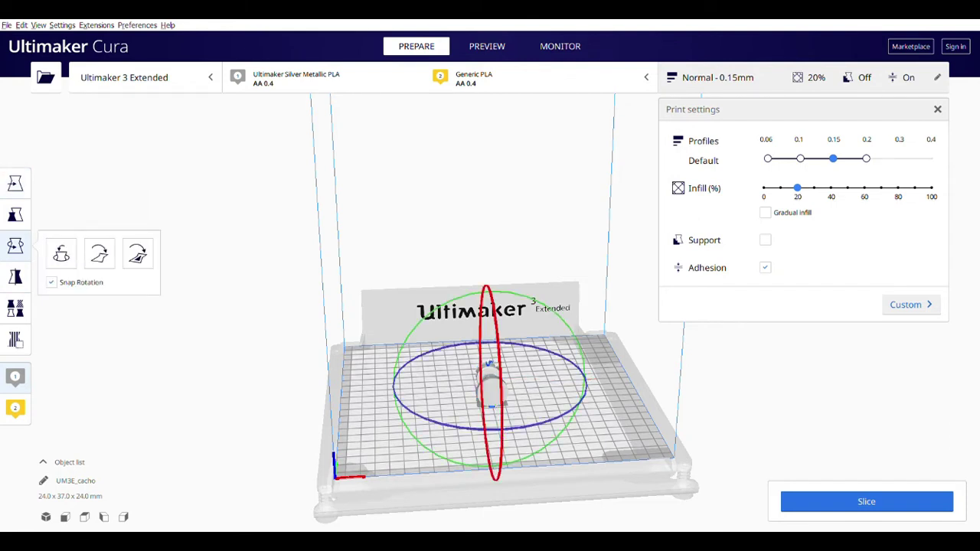
pyautogui.moveTo(497, 383)
pyautogui.mouseDown()
pyautogui.moveTo(506, 447)
pyautogui.moveTo(496, 469)
pyautogui.mouseUp()
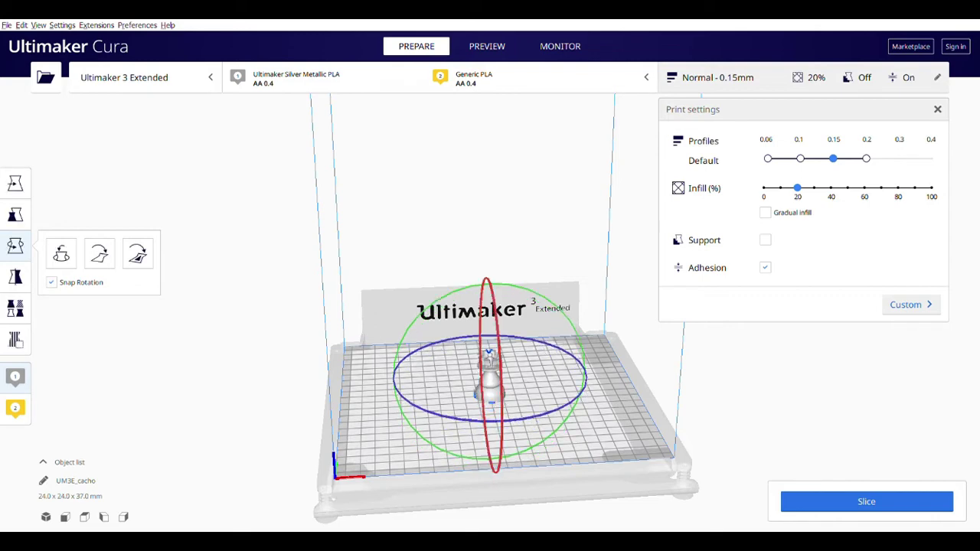
pyautogui.press('Escape')
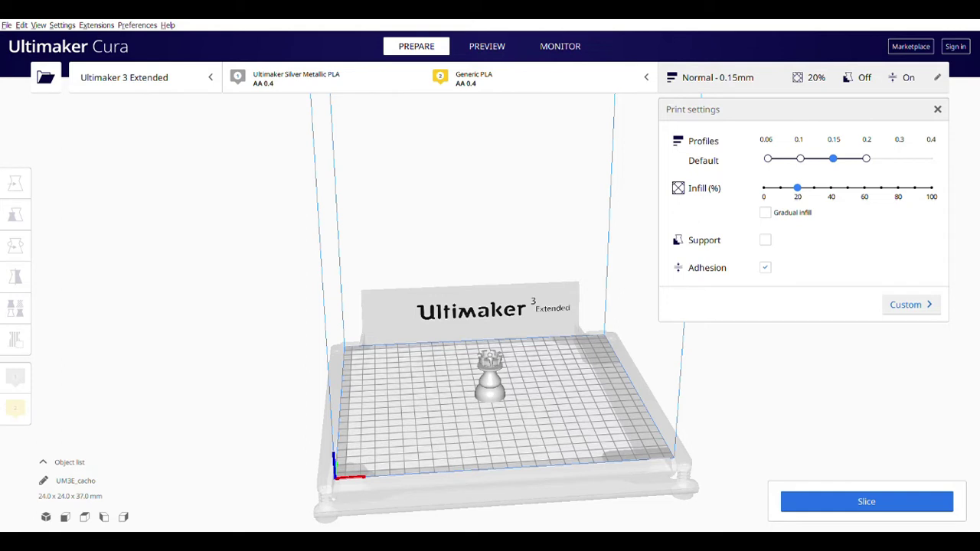
# Check the rook in front, top, side and 3D views, then set infill to 40%.
pyautogui.scroll(2, 490, 367)
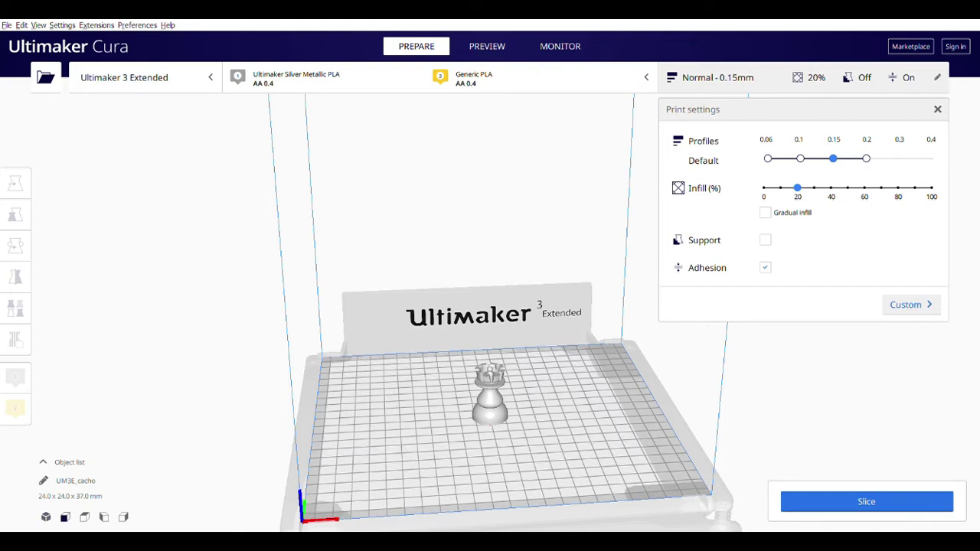
pyautogui.click(46, 517)
pyautogui.click(65, 517)
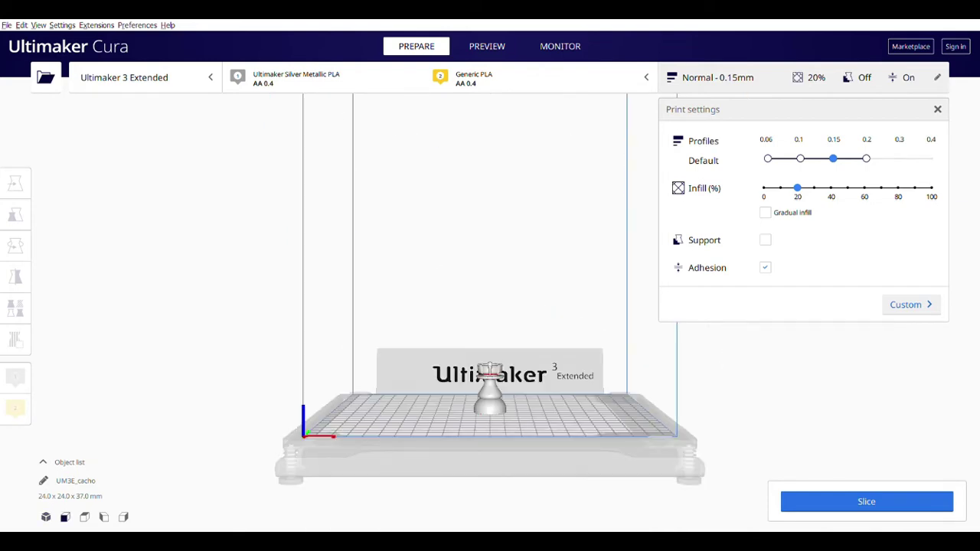
pyautogui.click(84, 517)
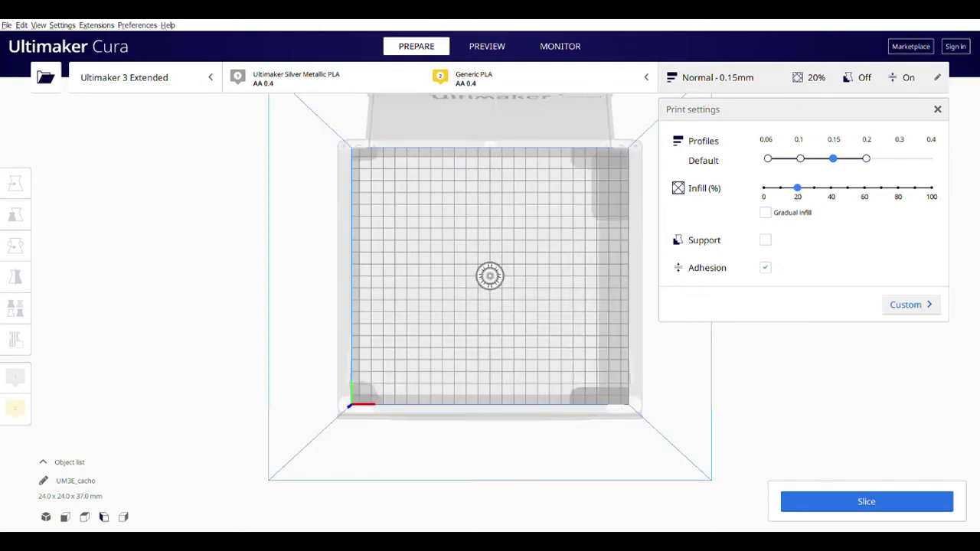
pyautogui.click(103, 517)
pyautogui.click(122, 517)
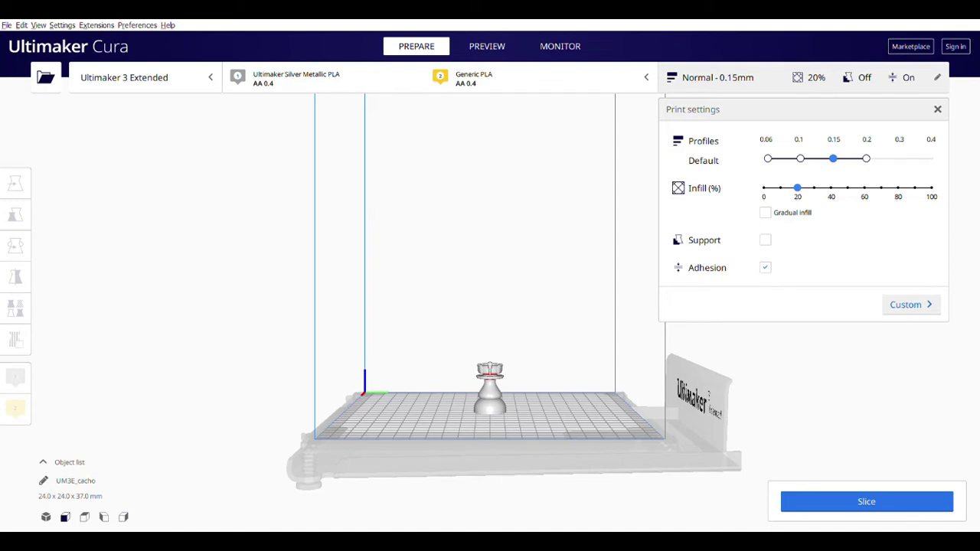
pyautogui.click(65, 517)
pyautogui.click(46, 517)
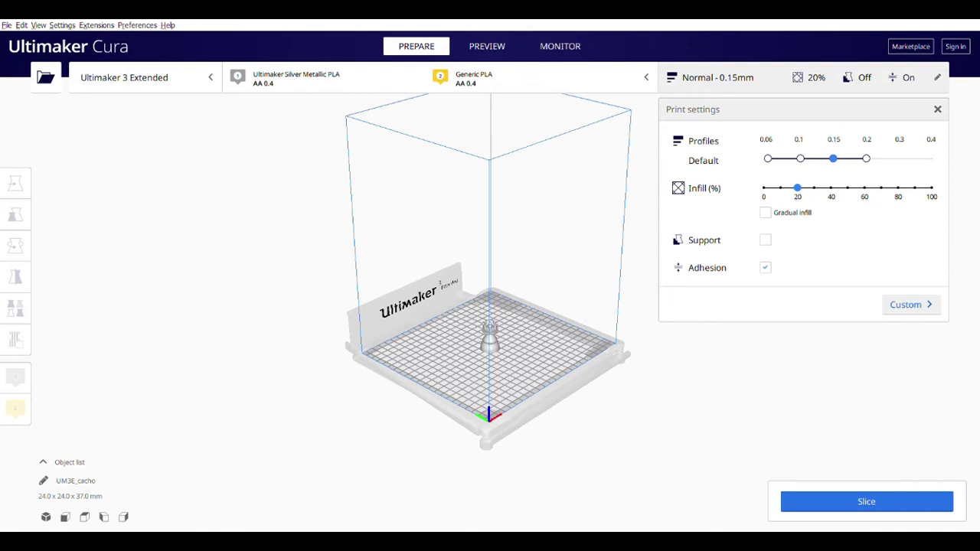
pyautogui.moveTo(797, 187); pyautogui.dragTo(831, 187)
pyautogui.scroll(1, 490, 322)
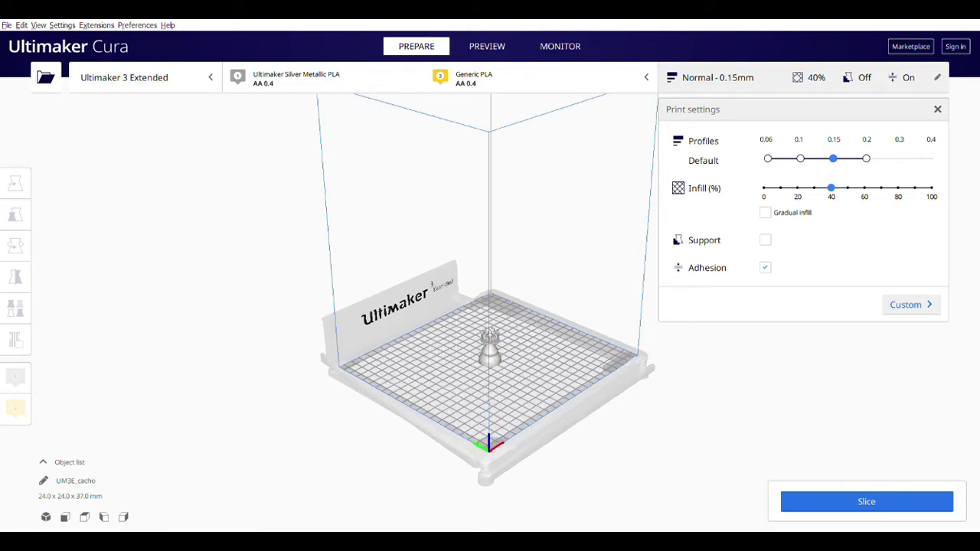
pyautogui.scroll(2, 490, 321)
pyautogui.scroll(2, 491, 321)
pyautogui.scroll(2, 490, 322)
pyautogui.scroll(2, 490, 322)
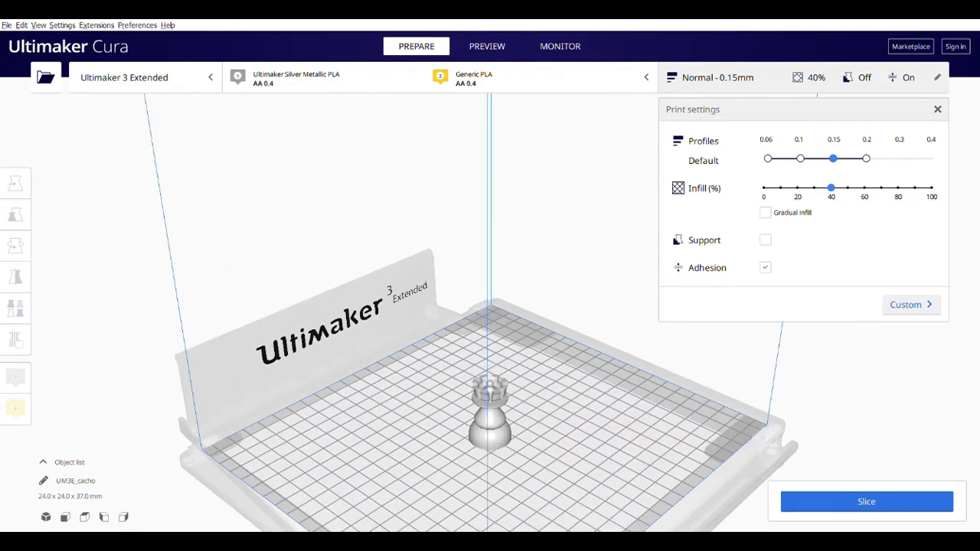
pyautogui.moveTo(490, 321)
pyautogui.mouseDown(button='right')
pyautogui.moveTo(505, 291)
pyautogui.moveTo(505, 230)
pyautogui.moveTo(505, 337)
pyautogui.moveTo(505, 268)
pyautogui.moveTo(505, 306)
pyautogui.mouseUp(button='right')
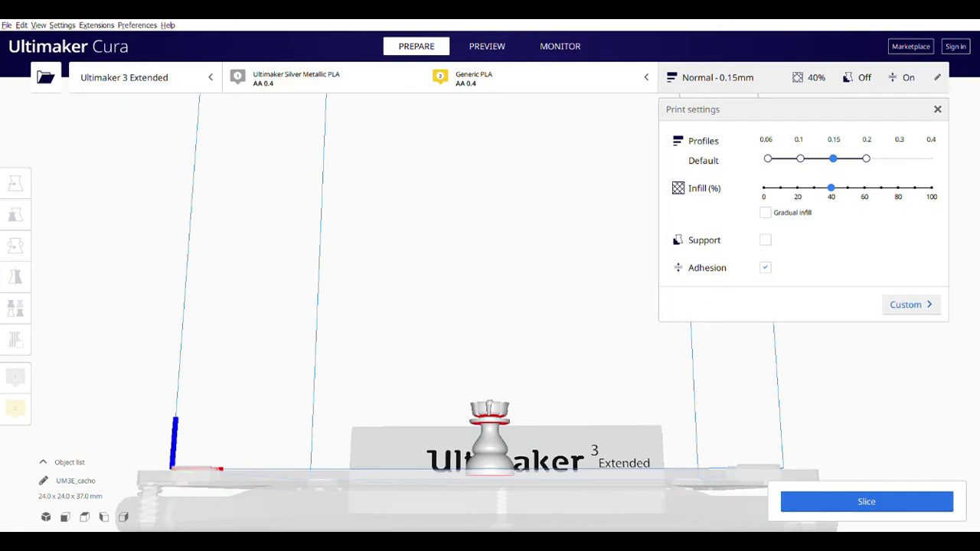
pyautogui.scroll(2, 490, 306)
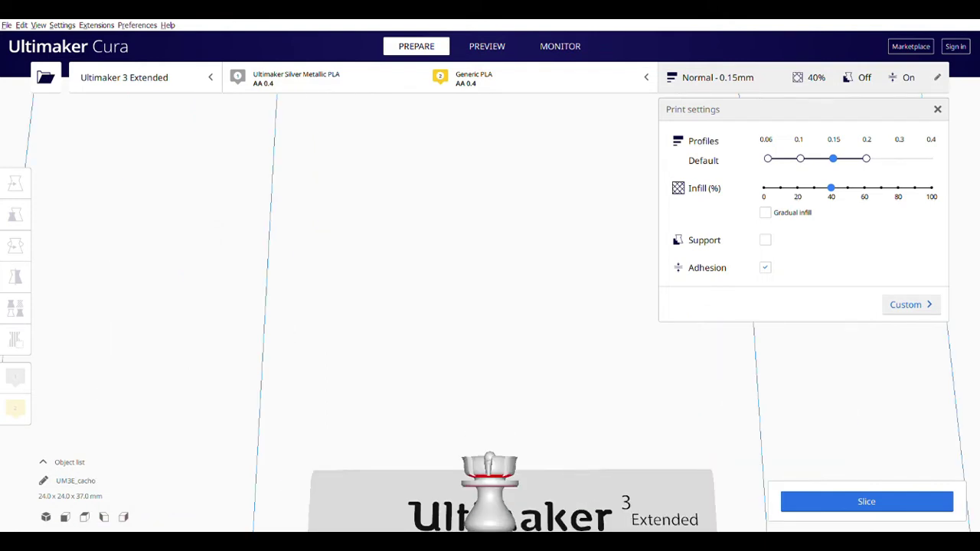
pyautogui.moveTo(505, 291)
pyautogui.mouseDown(button='right')
pyautogui.moveTo(506, 253)
pyautogui.moveTo(505, 364)
pyautogui.mouseUp(button='right')
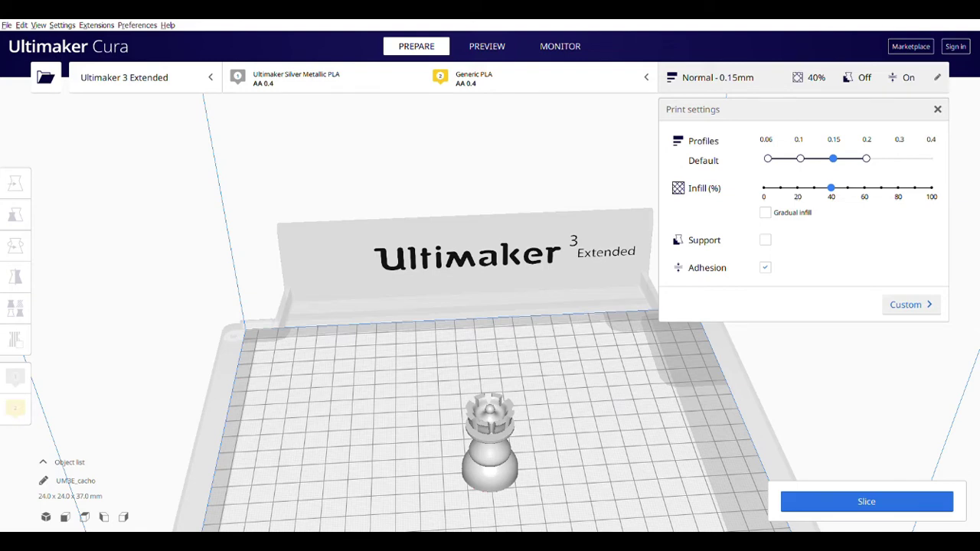
# Slice the rook with 20% infill and the Fine 0.1 mm profile.
pyautogui.moveTo(831, 188); pyautogui.dragTo(797, 188)
pyautogui.click(800, 158)
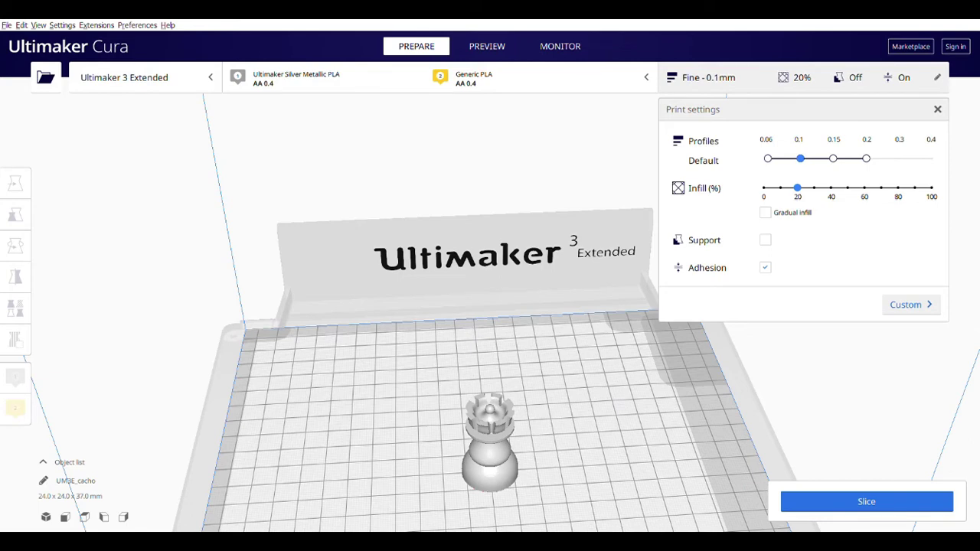
pyautogui.click(866, 502)
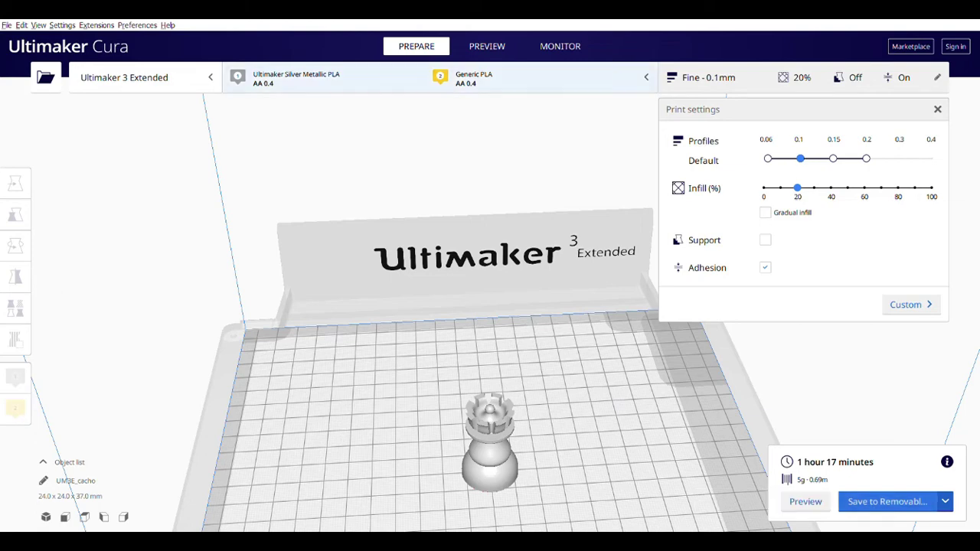
# Set the second extruder's material to Ultimaker Yellow ABS.
pyautogui.click(441, 78)
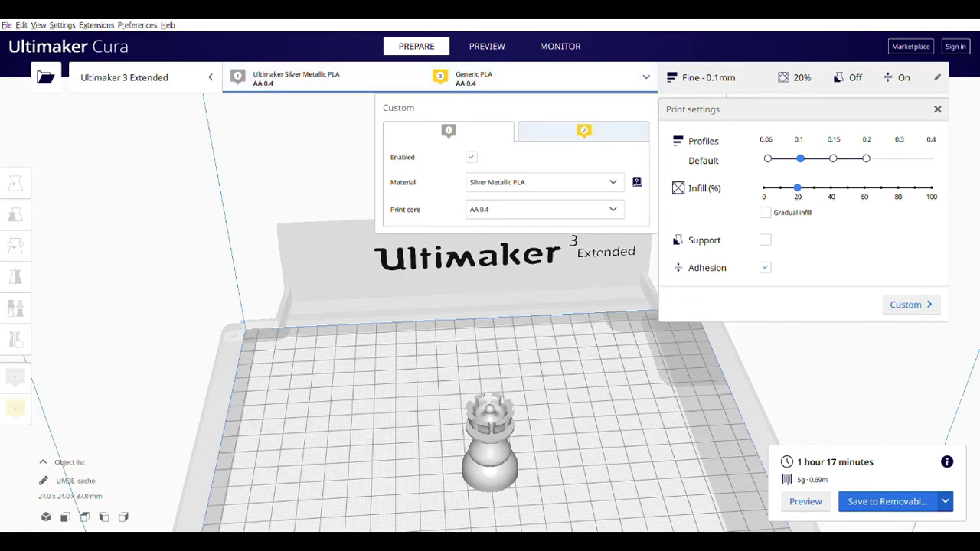
pyautogui.click(584, 131)
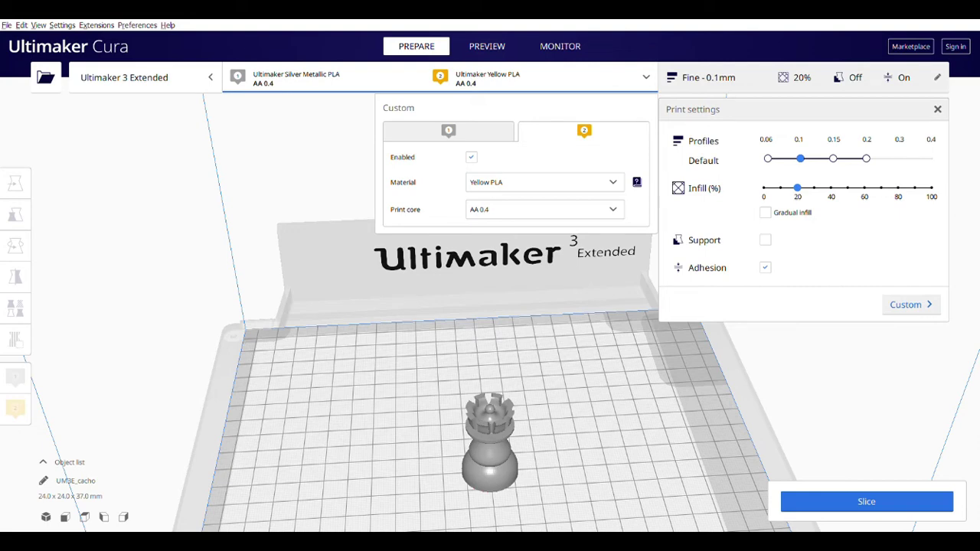
pyautogui.click(646, 77)
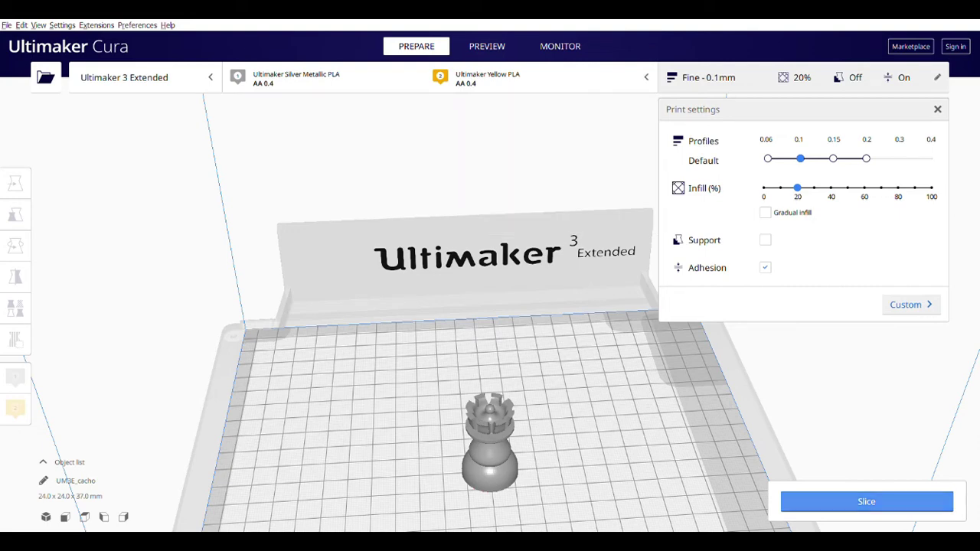
# Re-slice the rook with Yellow ABS, keeping the 1 hour 17 minute estimate.
pyautogui.click(866, 502)
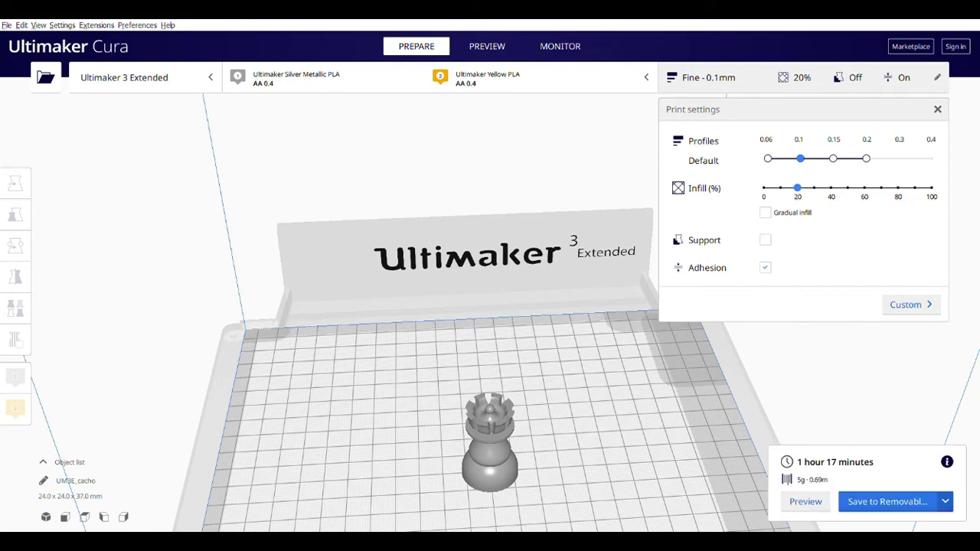
pyautogui.click(460, 77)
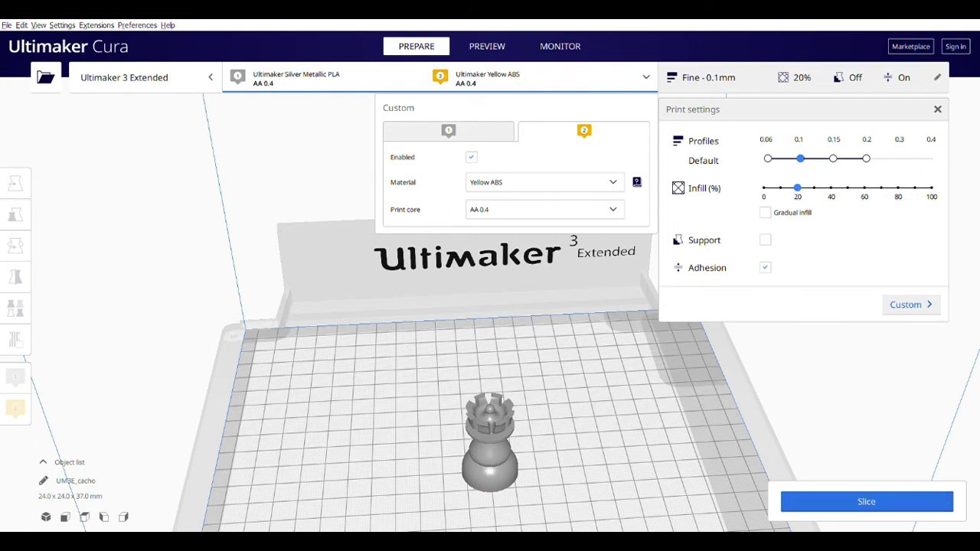
pyautogui.click(866, 501)
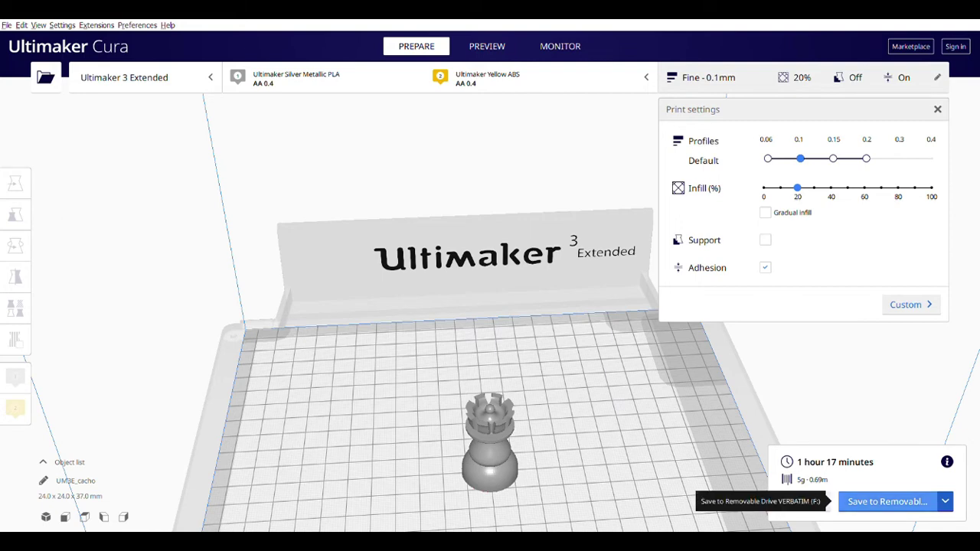
# Save UM3E_cacho.gcode.gz to the VERBATIM drive and eject the drive.
pyautogui.click(888, 501)
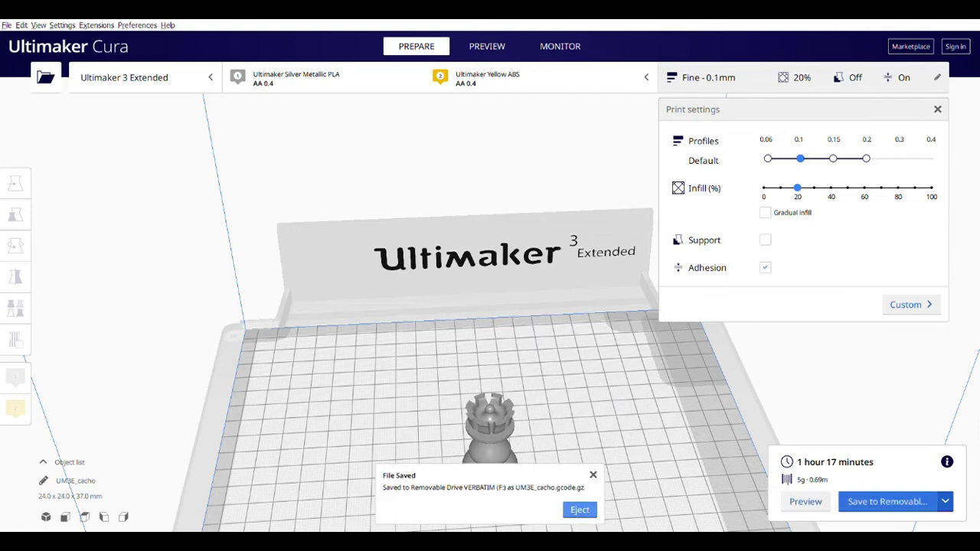
pyautogui.click(580, 510)
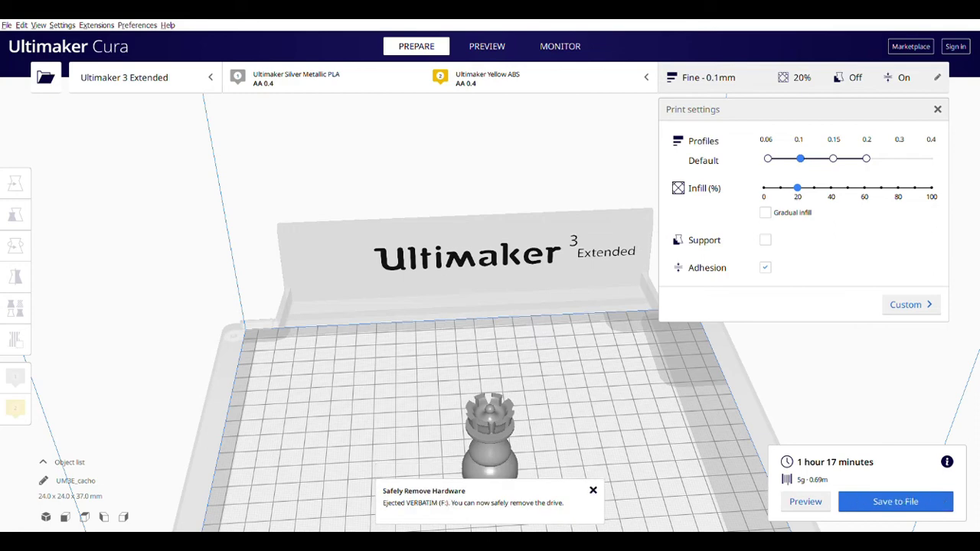